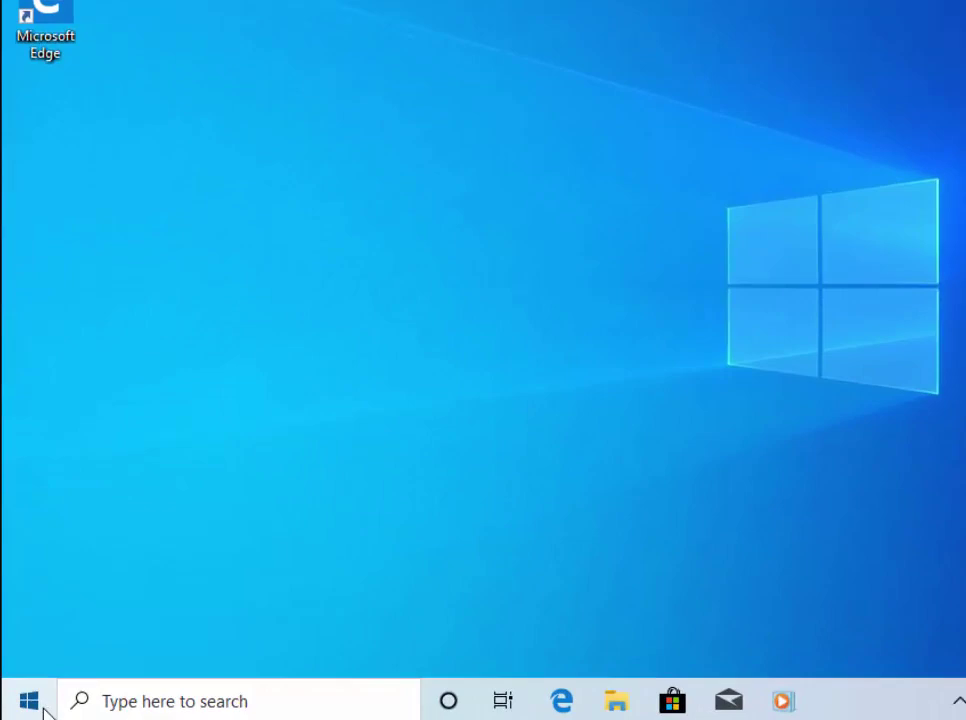
Launch Microsoft Edge from the Start menu search results for 'edge'
{"action": "left_click", "coordinate": [37, 702]}
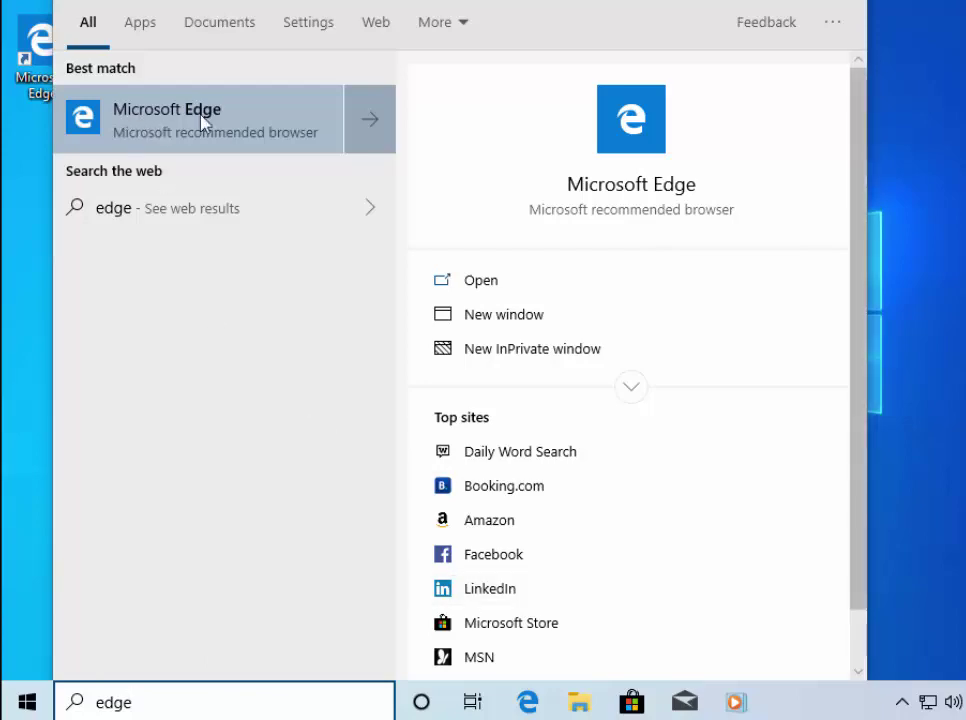
{"action": "left_click", "coordinate": [138, 119]}
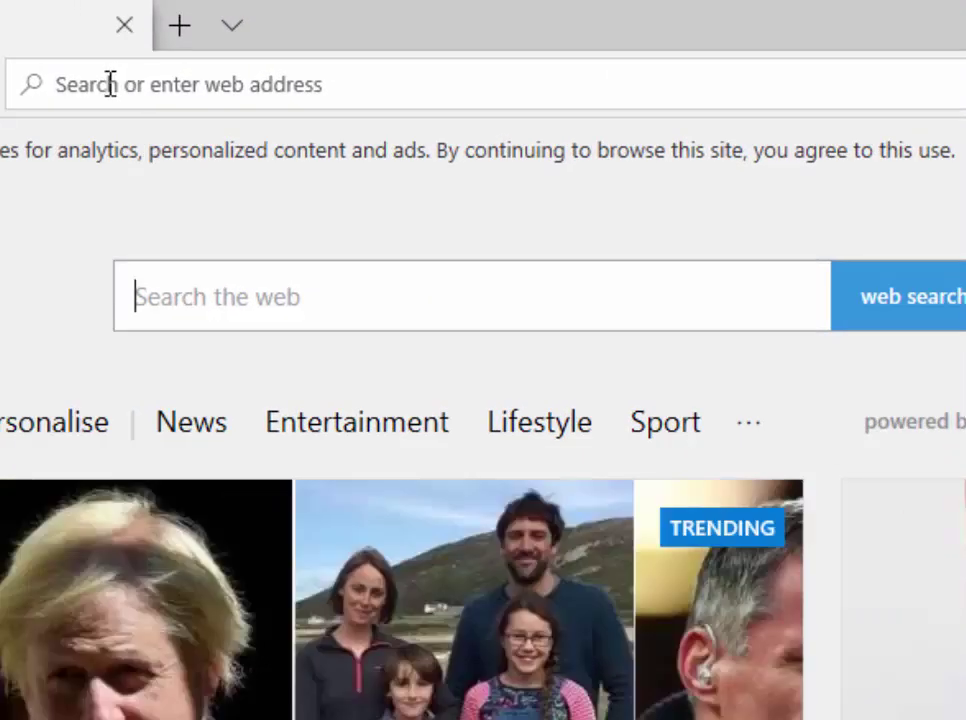
Go to winaero.com/blog/get-windows-7-games-for-windows-10 via the address bar
{"action": "left_click", "coordinate": [110, 84]}
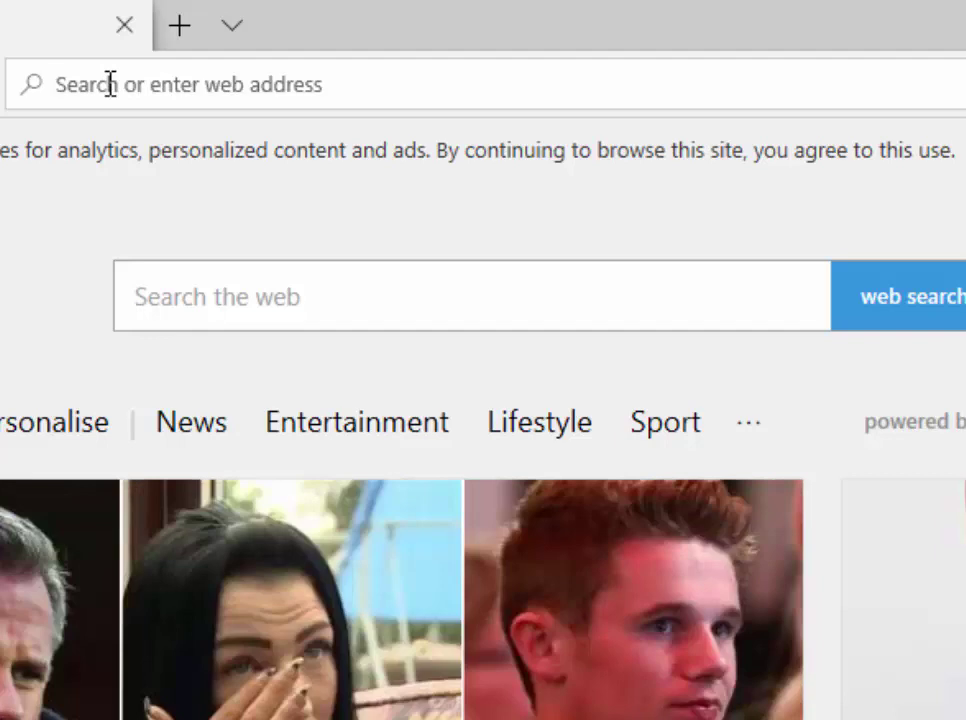
{"action": "type", "text": "wina"}
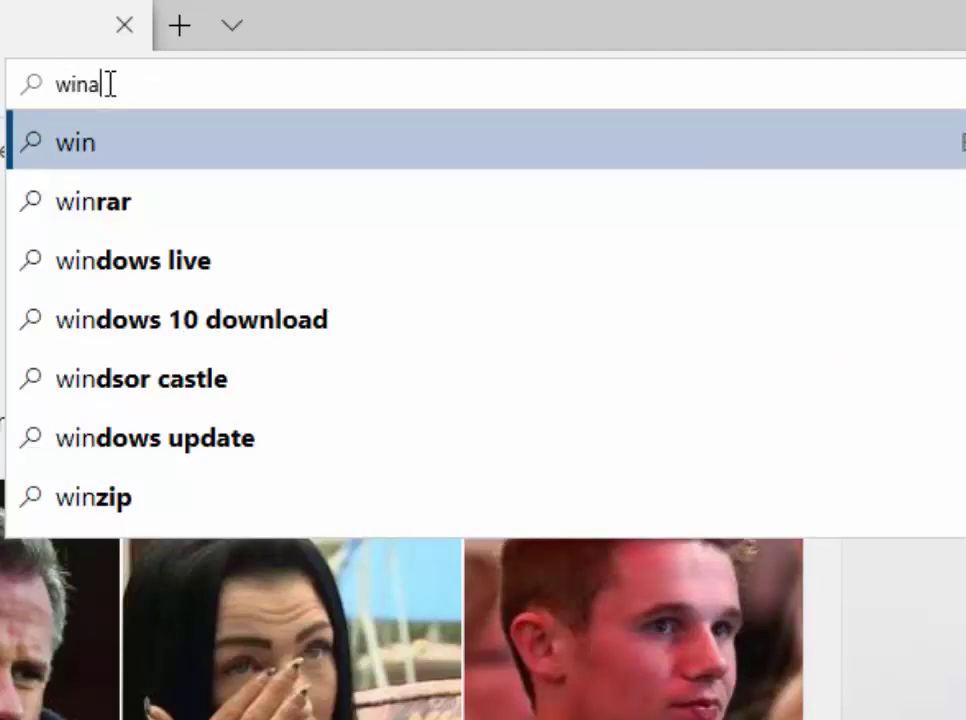
{"action": "type", "text": "ero.com"}
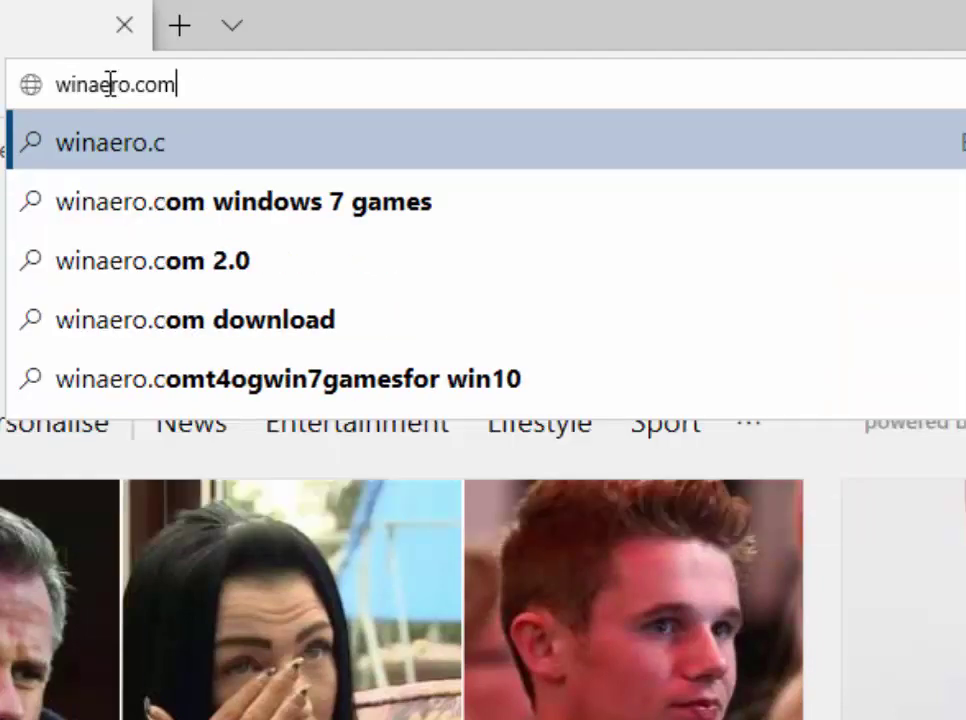
{"action": "type", "text": "/b;"}
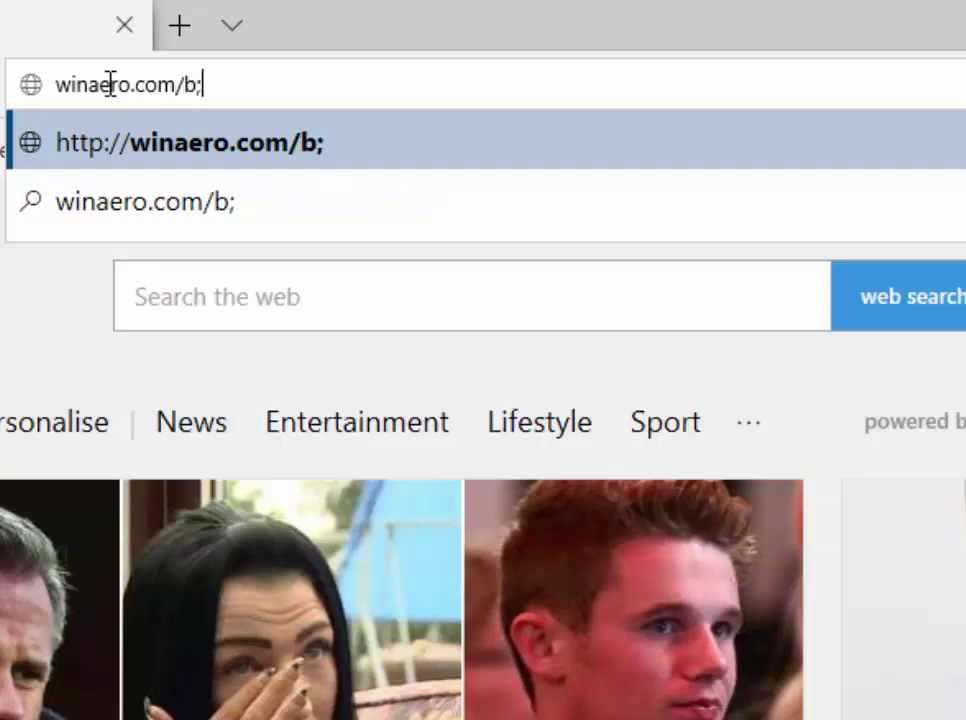
{"action": "key", "text": "BackSpace"}
{"action": "type", "text": "log/"}
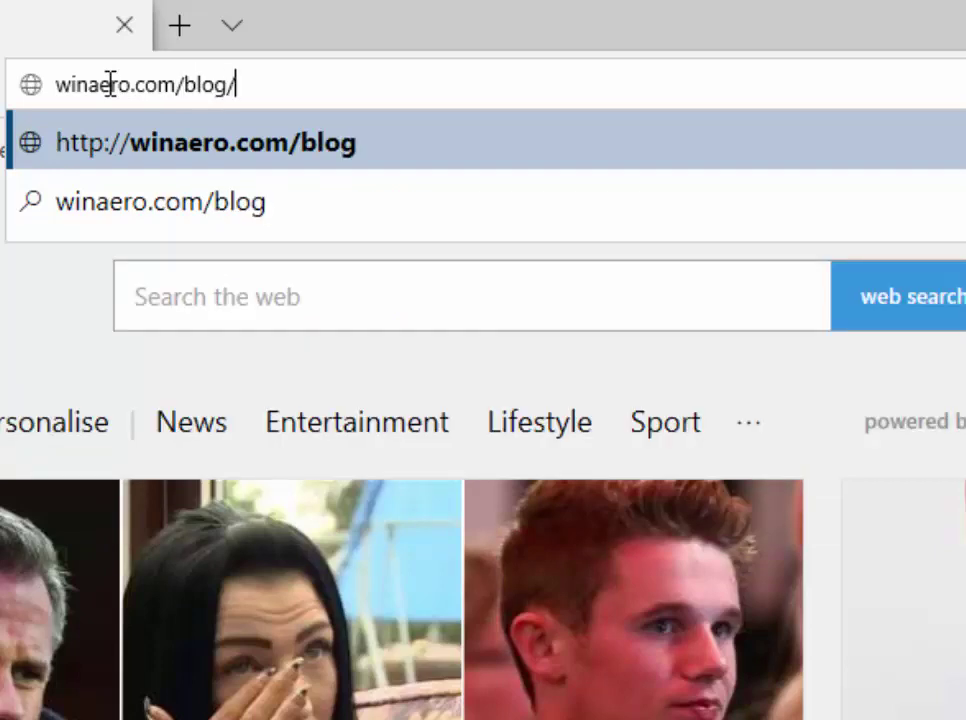
{"action": "type", "text": "get-windlow"}
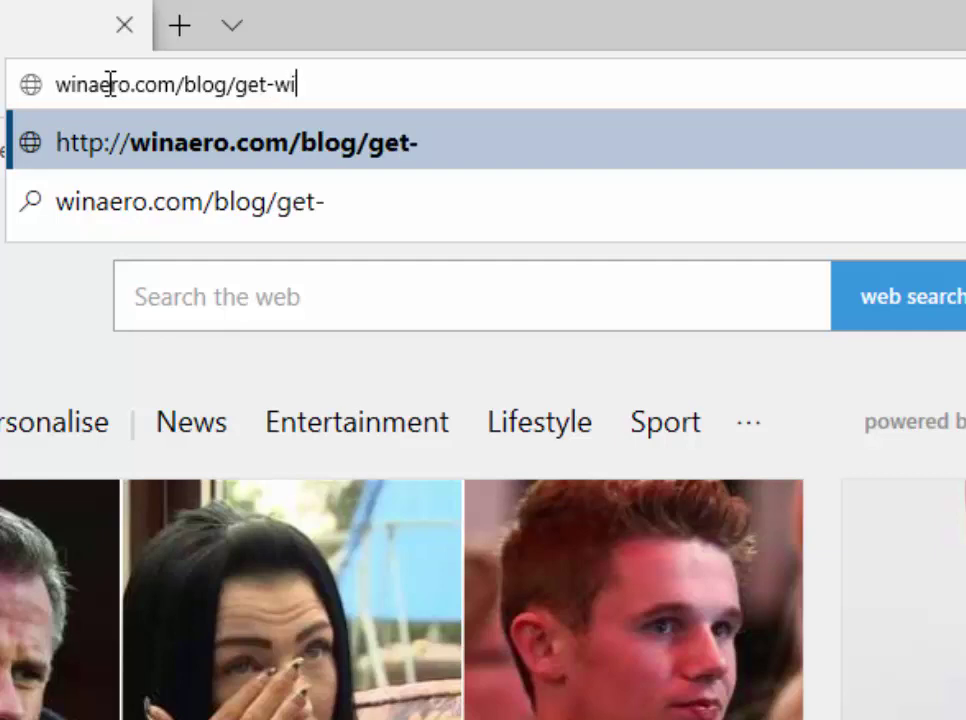
{"action": "key", "text": "BackSpace"}
{"action": "key", "text": "BackSpace"}
{"action": "key", "text": "BackSpace"}
{"action": "type", "text": "ows-"}
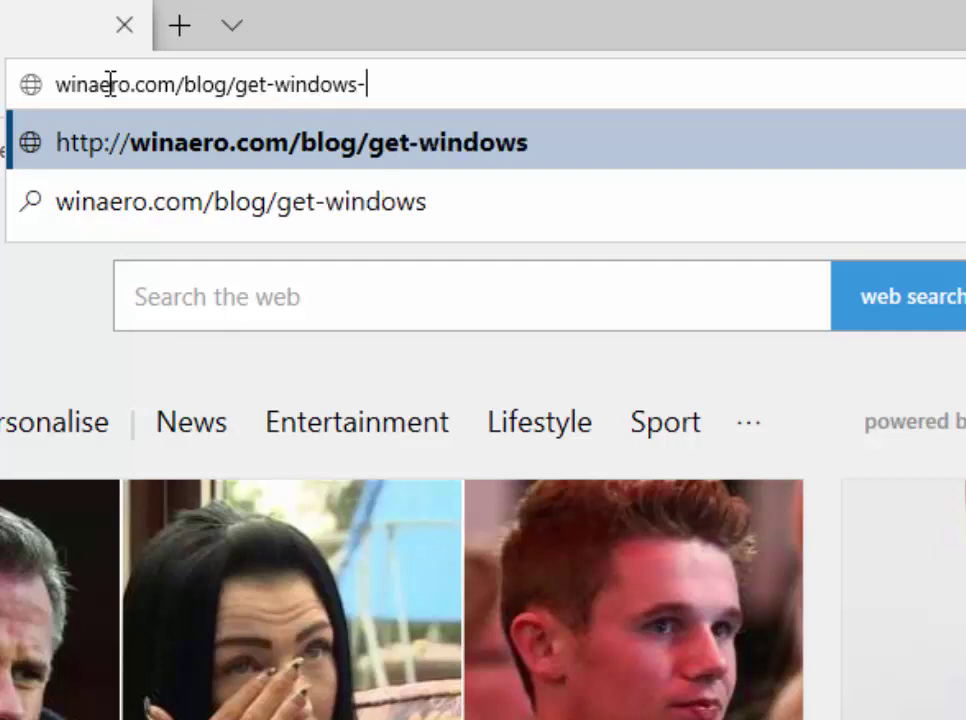
{"action": "type", "text": "7-"}
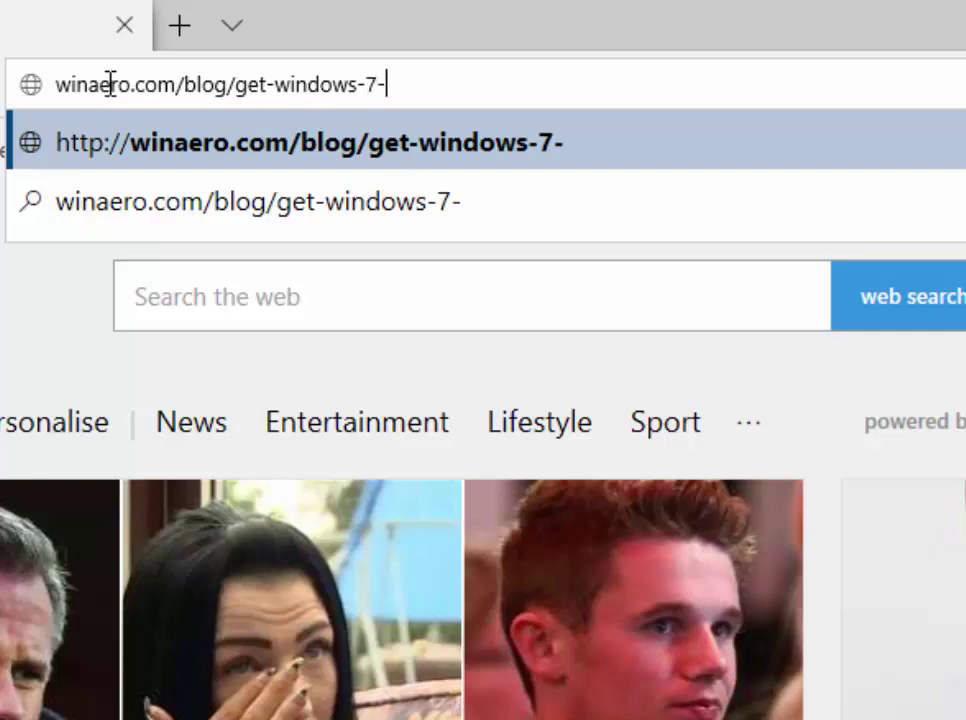
{"action": "type", "text": "games"}
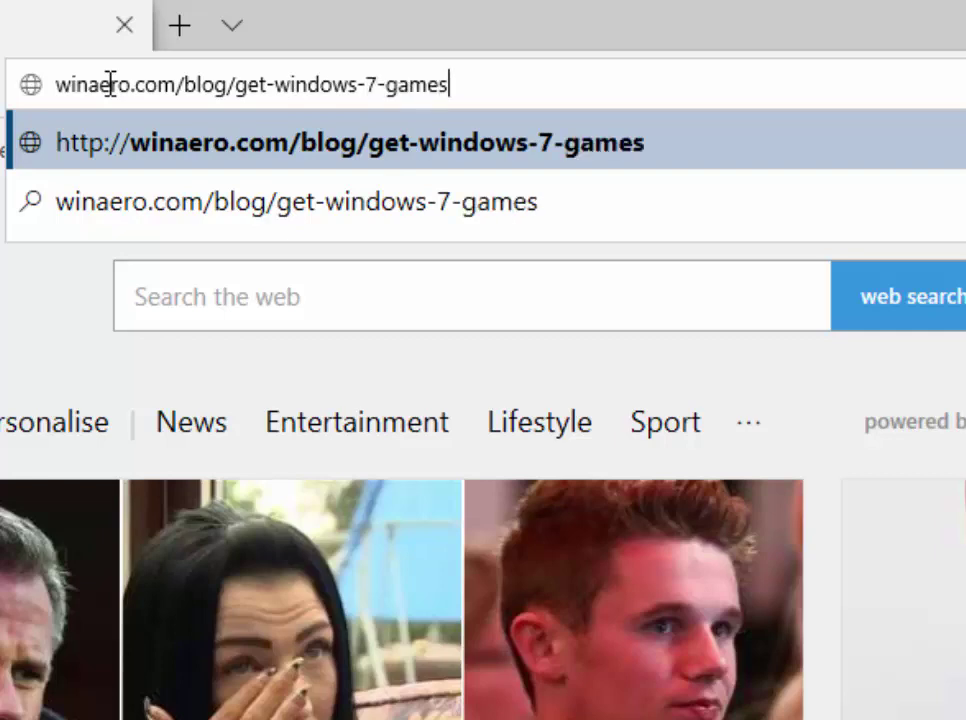
{"action": "type", "text": "-for-windows"}
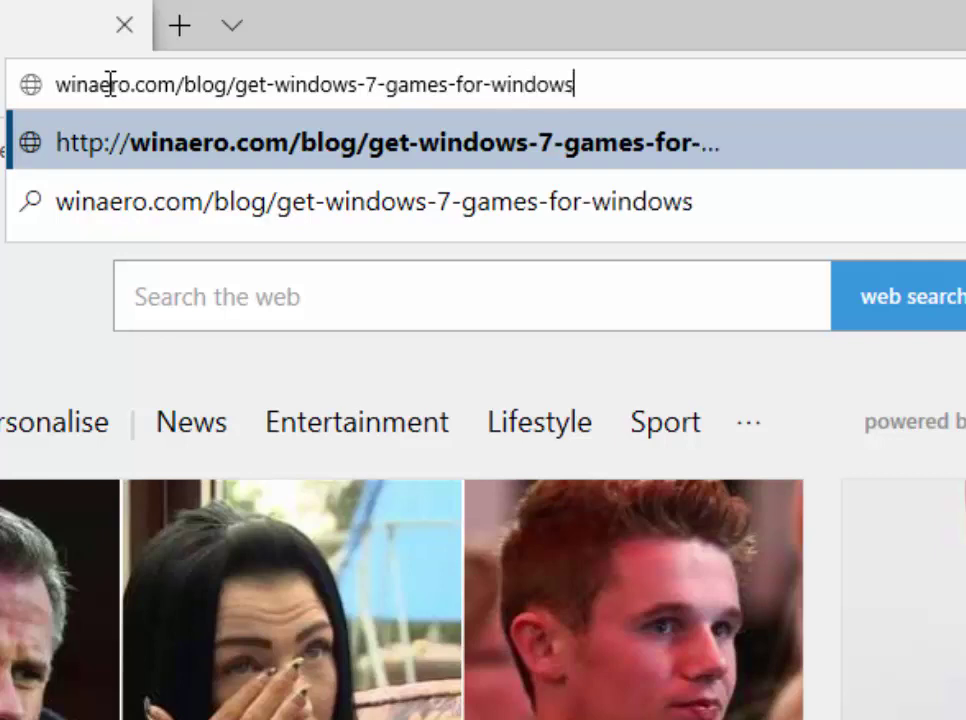
{"action": "type", "text": "-10"}
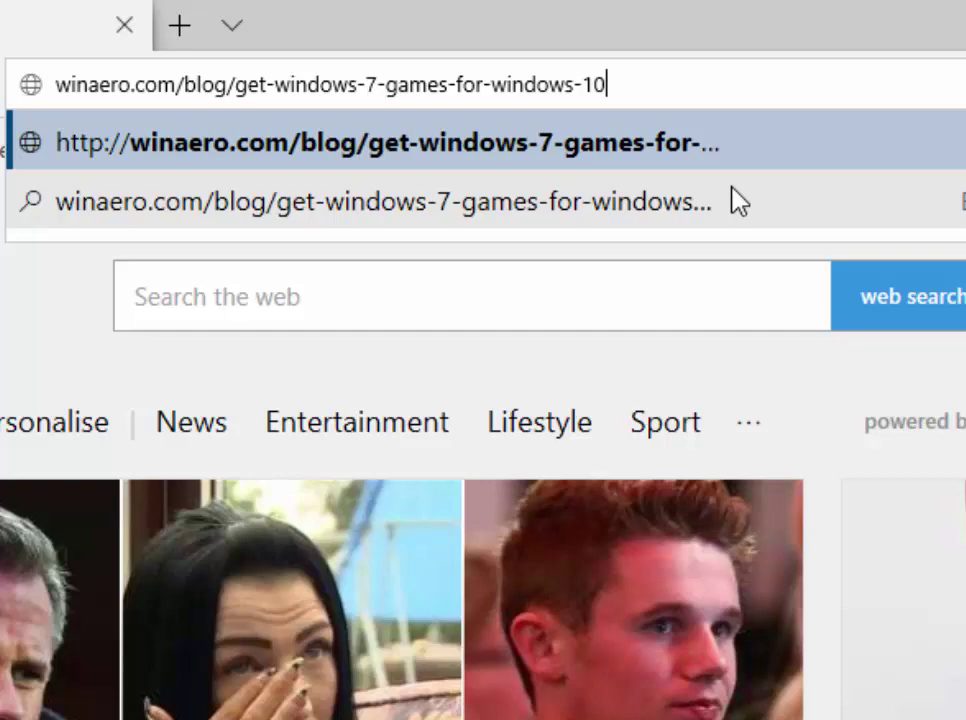
{"action": "key", "text": "Return"}
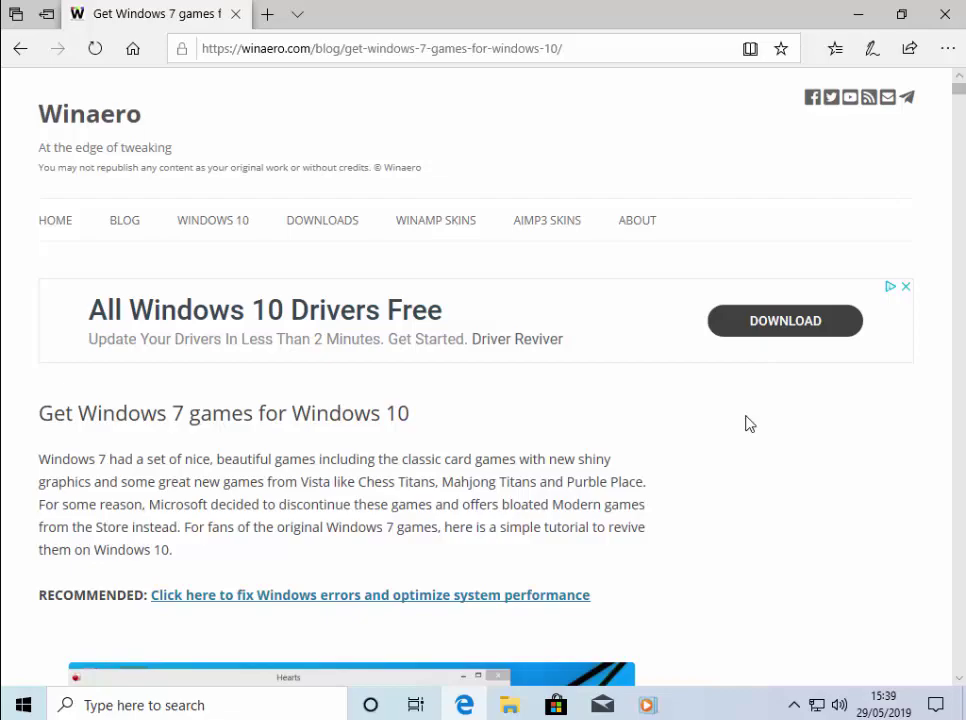
Scroll the Winaero article down to the numbered steps with the games download link
{"action": "scroll", "coordinate": [746, 420], "scroll_direction": "down", "scroll_amount": 6}
{"action": "scroll", "coordinate": [746, 424], "scroll_direction": "down", "scroll_amount": 5}
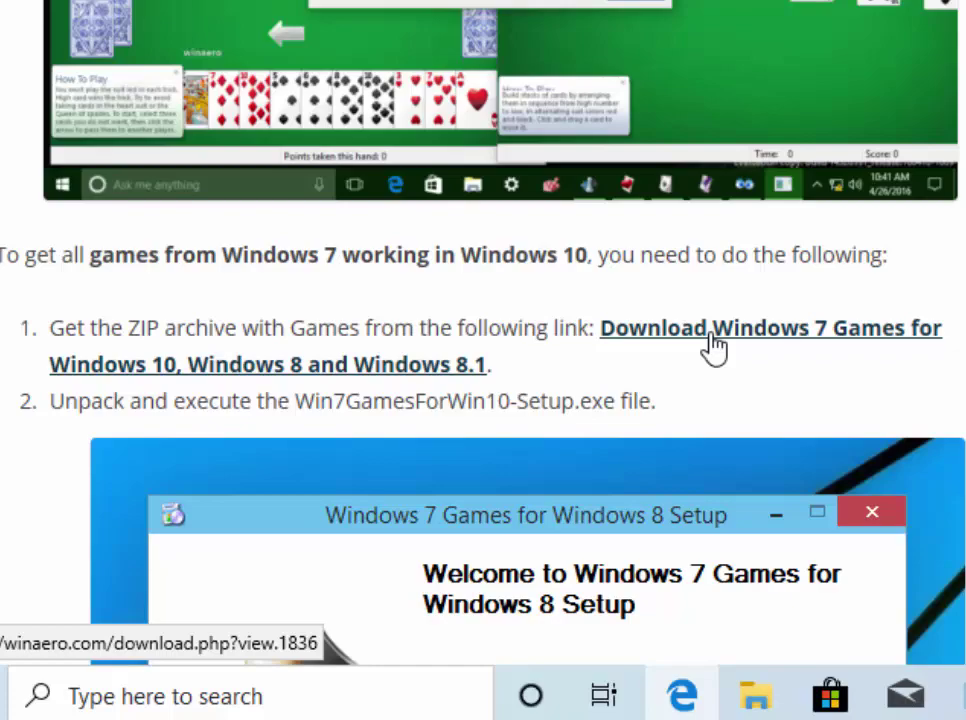
Follow the step 1 link and start downloading Win7Games4Win10_8_81_v2.zip from the download page
{"action": "left_click", "coordinate": [750, 346]}
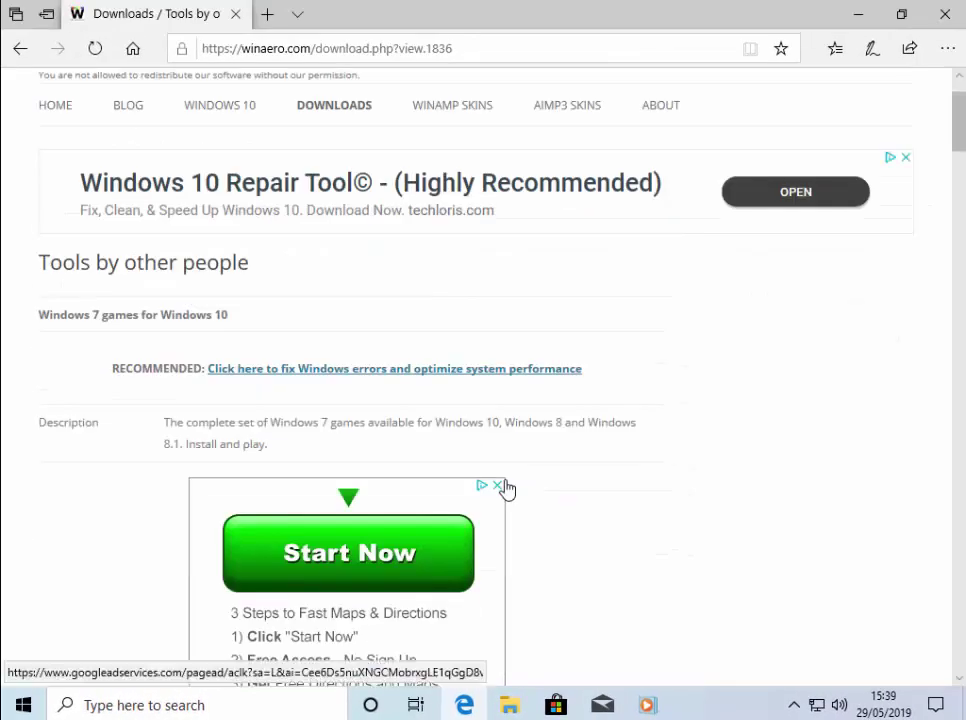
{"action": "scroll", "coordinate": [505, 487], "scroll_direction": "down", "scroll_amount": 2}
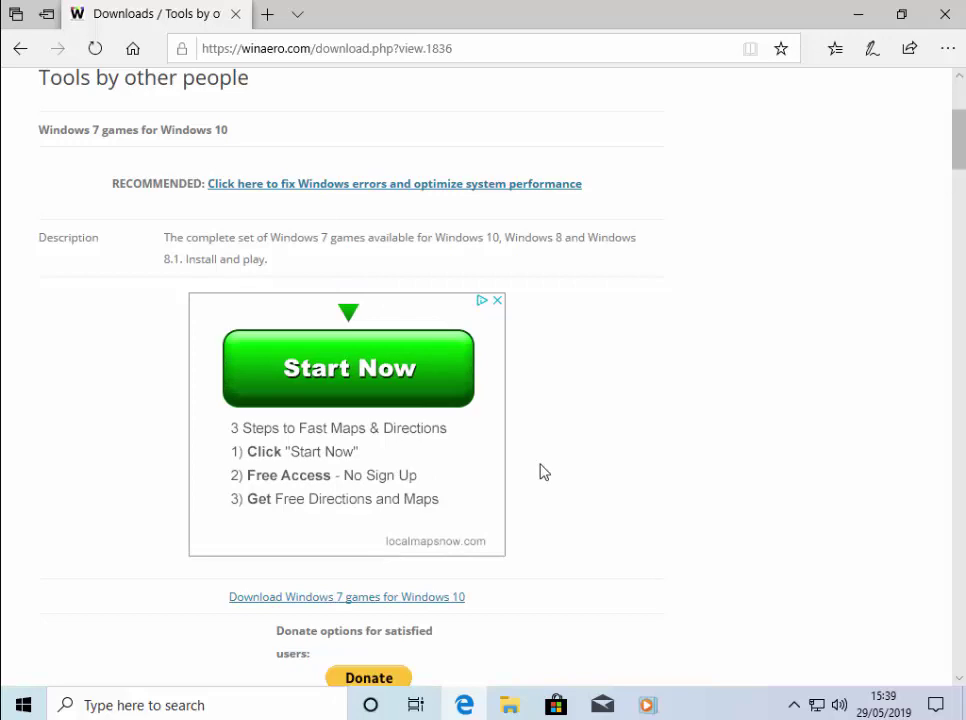
{"action": "scroll", "coordinate": [540, 472], "scroll_direction": "down", "scroll_amount": 1}
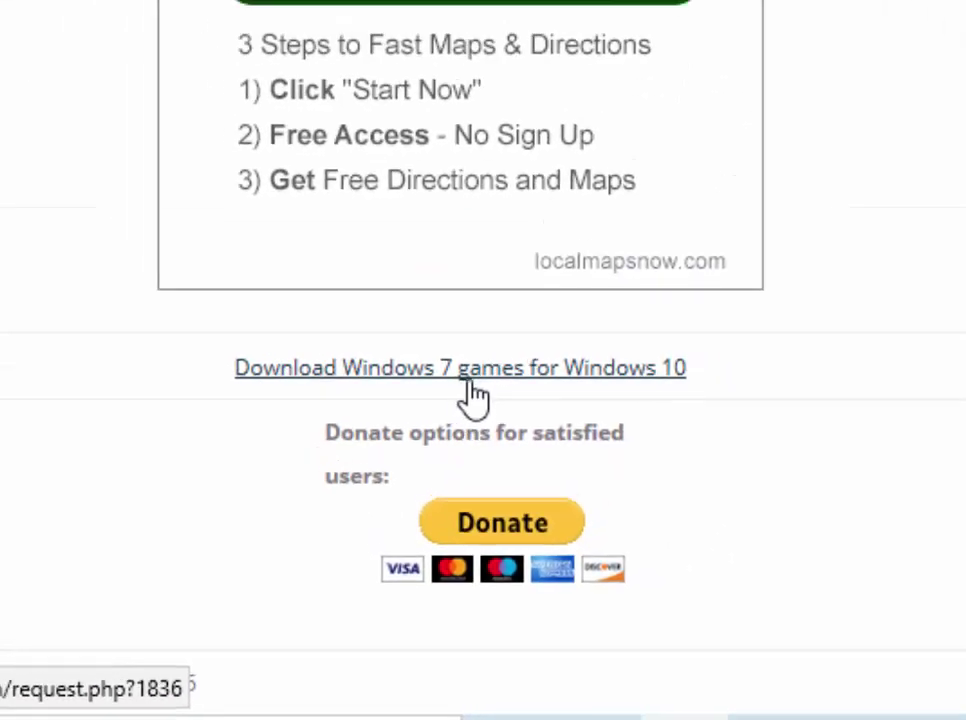
{"action": "left_click", "coordinate": [470, 380]}
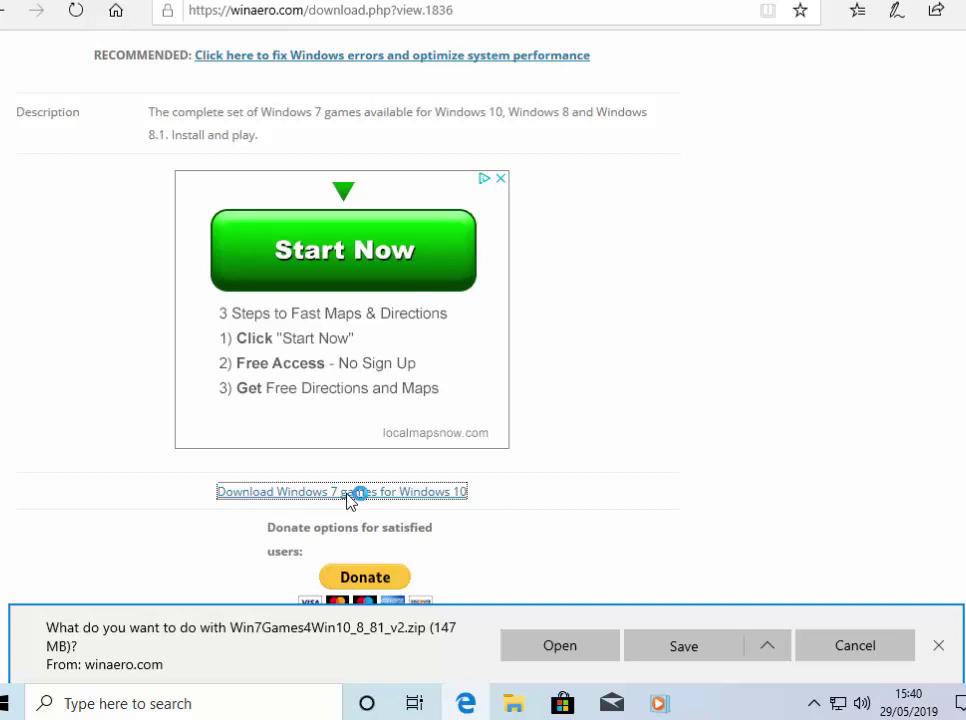
Save the 147 MB Win7Games4Win10_8_81_v2.zip and let the download complete
{"action": "left_click", "coordinate": [708, 652]}
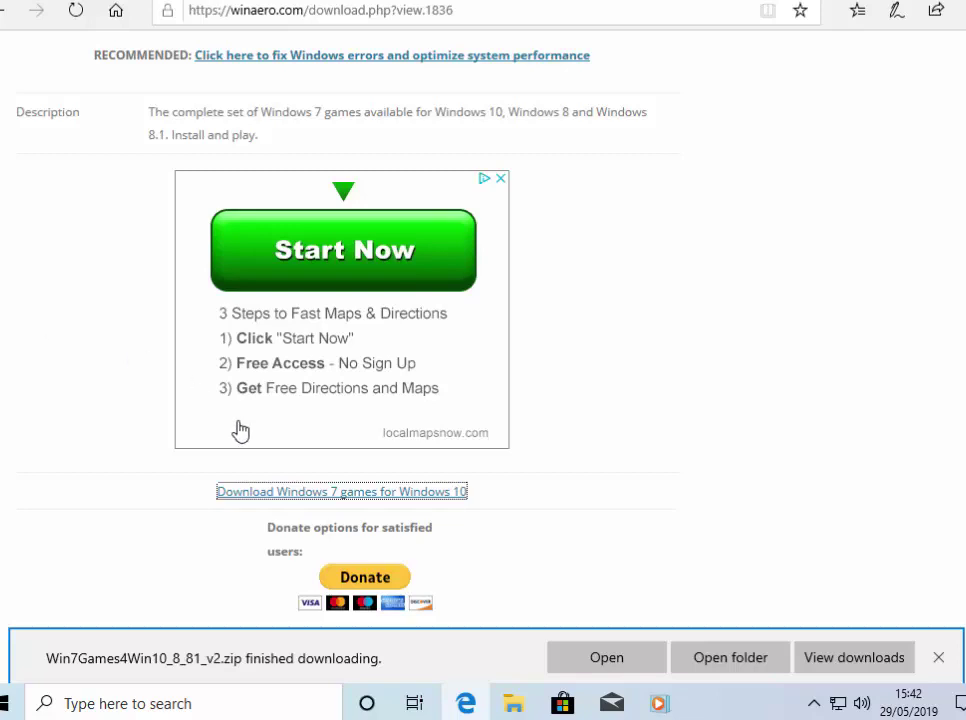
Extract the downloaded ZIP in Downloads into the suggested Win7Games4Win10_8_81_v2 folder
{"action": "left_click", "coordinate": [731, 663]}
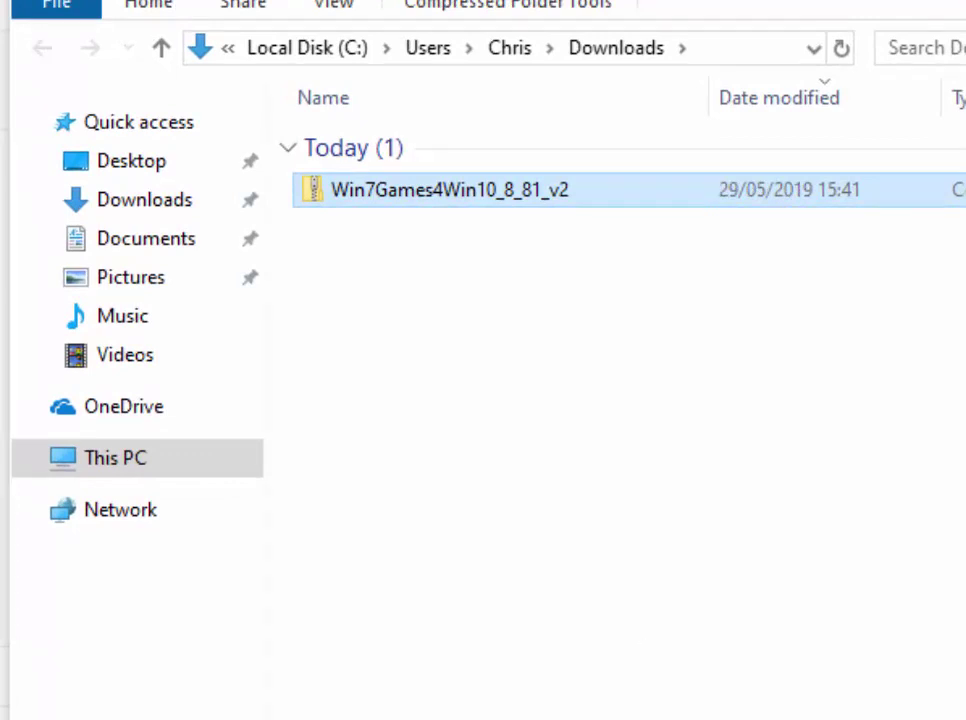
{"action": "double_click", "coordinate": [420, 190]}
{"action": "right_click", "coordinate": [421, 192]}
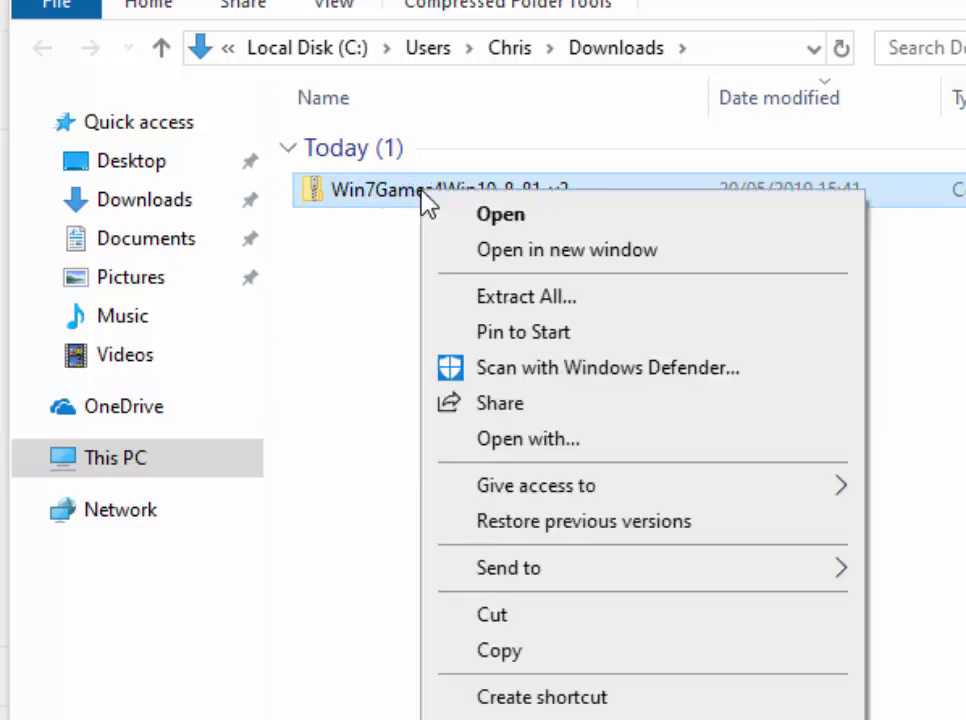
{"action": "left_click", "coordinate": [539, 301]}
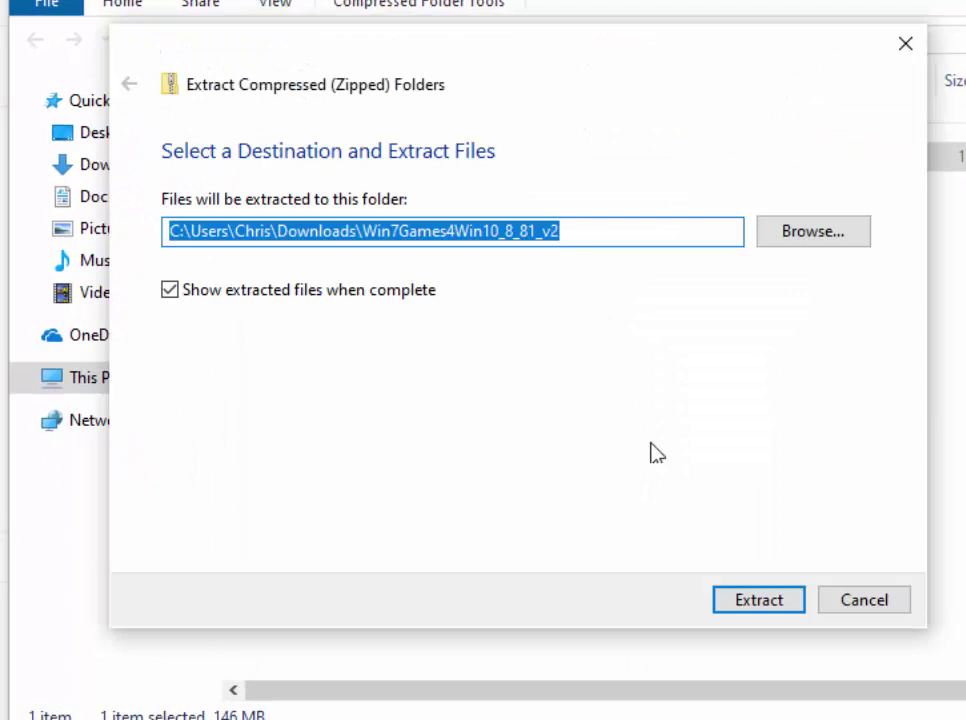
{"action": "left_click", "coordinate": [791, 602]}
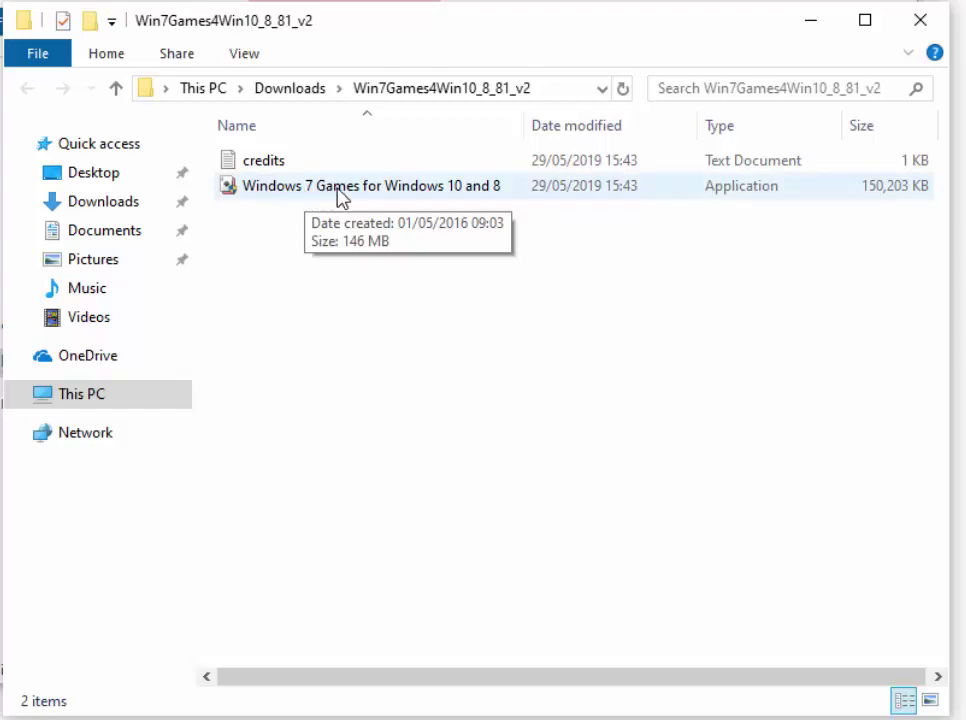
Run the Windows 7 Games for Windows 10 and 8 installer as administrator
{"action": "left_click", "coordinate": [338, 192]}
{"action": "right_click", "coordinate": [339, 193]}
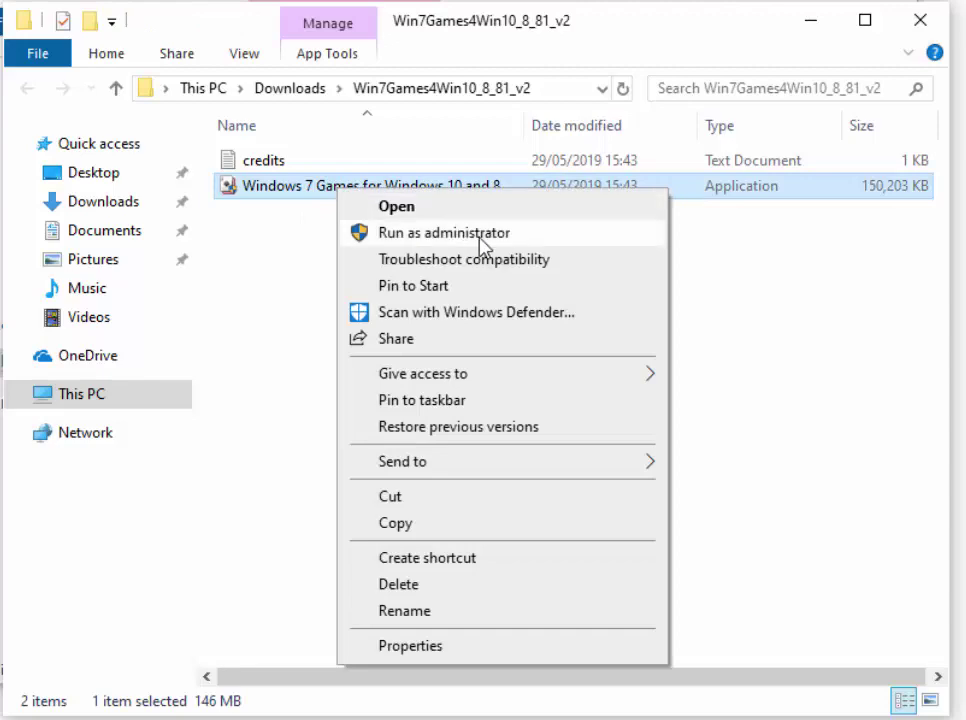
{"action": "left_click", "coordinate": [440, 240]}
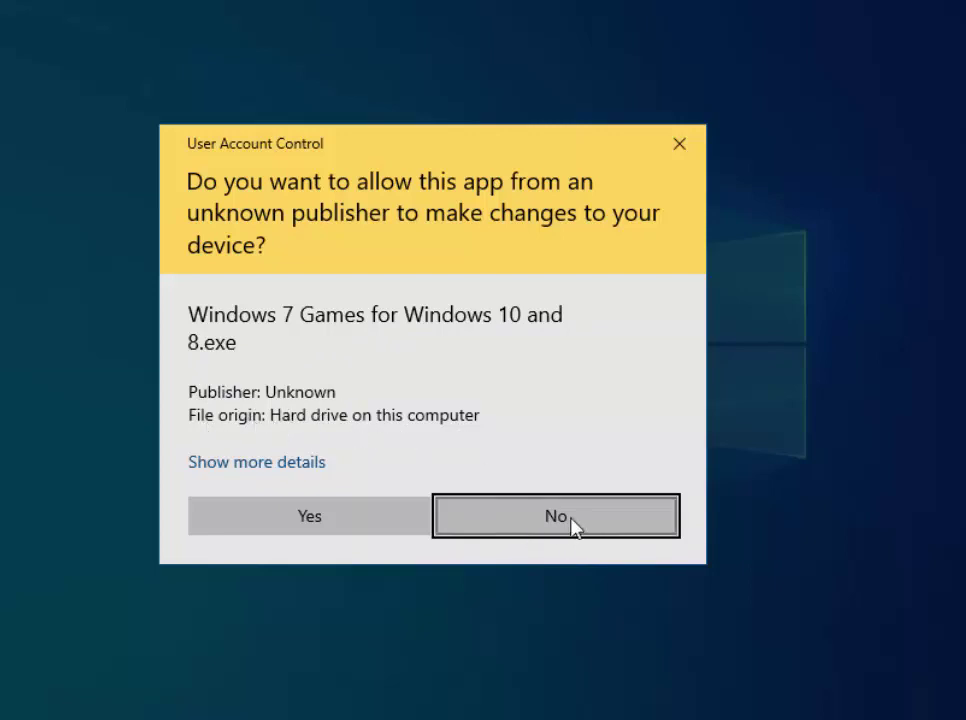
Allow the UAC prompt, install all games in English, and finish the wizard
{"action": "left_click", "coordinate": [355, 518]}
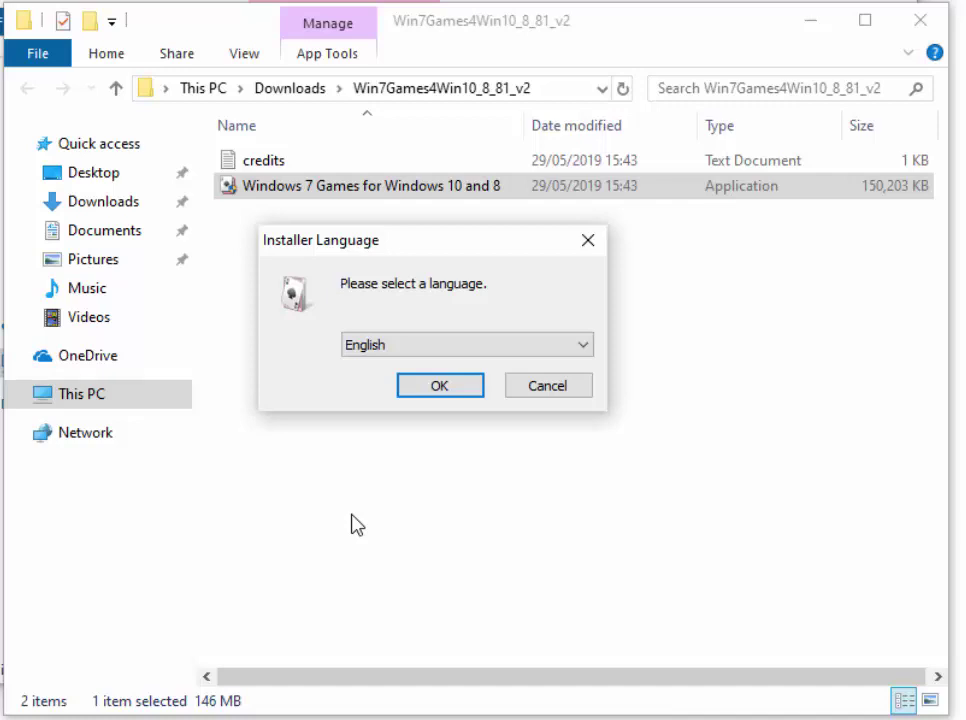
{"action": "left_click", "coordinate": [460, 388]}
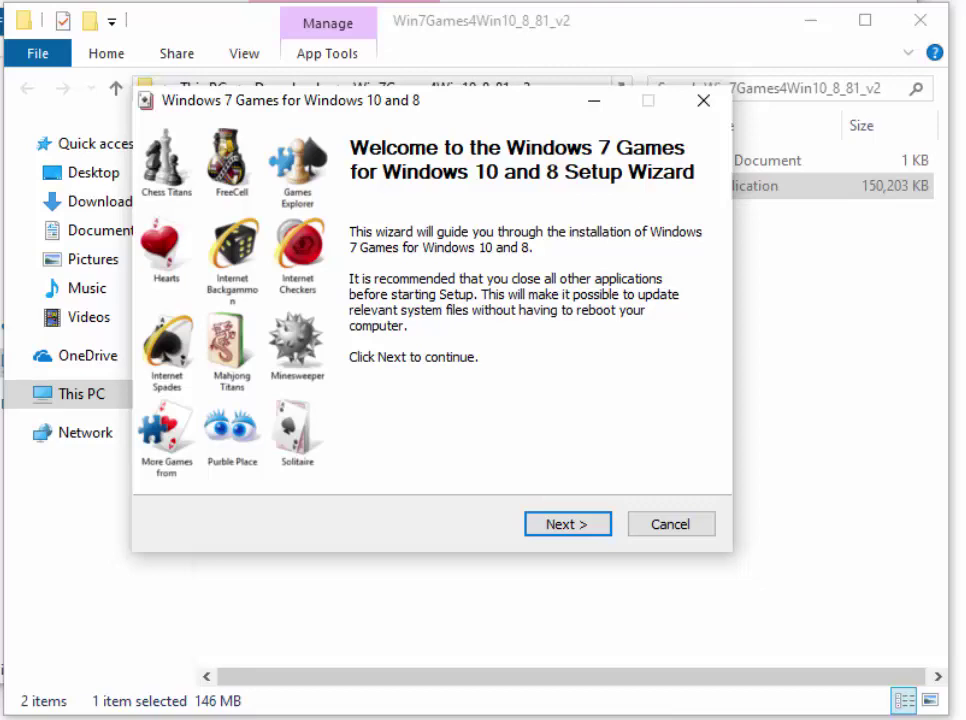
{"action": "left_click", "coordinate": [601, 531]}
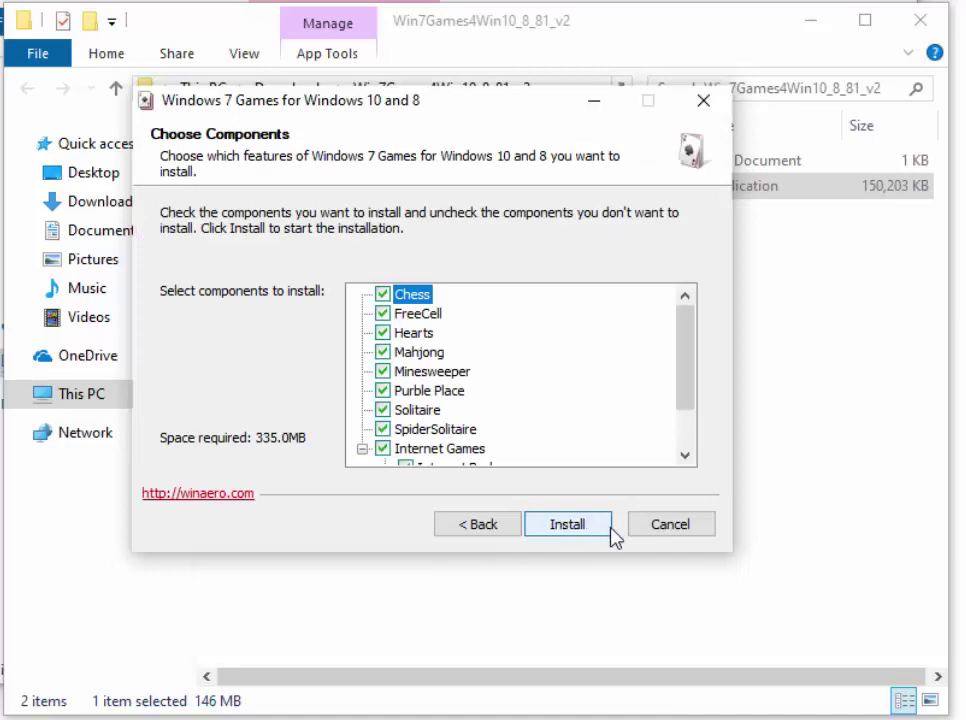
{"action": "left_click", "coordinate": [597, 534]}
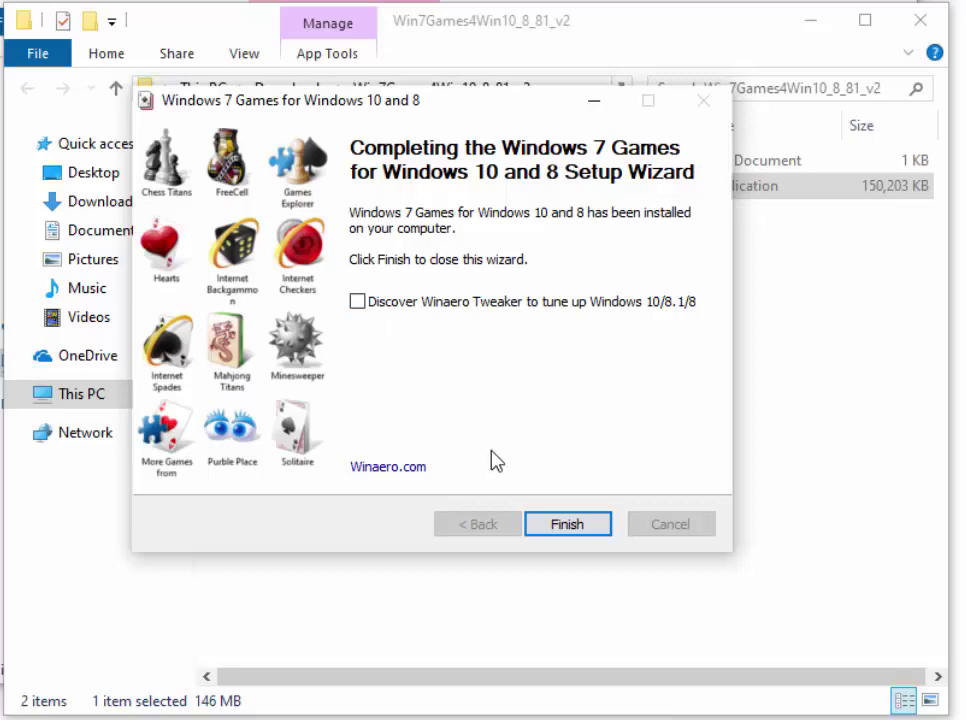
{"action": "left_click", "coordinate": [567, 524]}
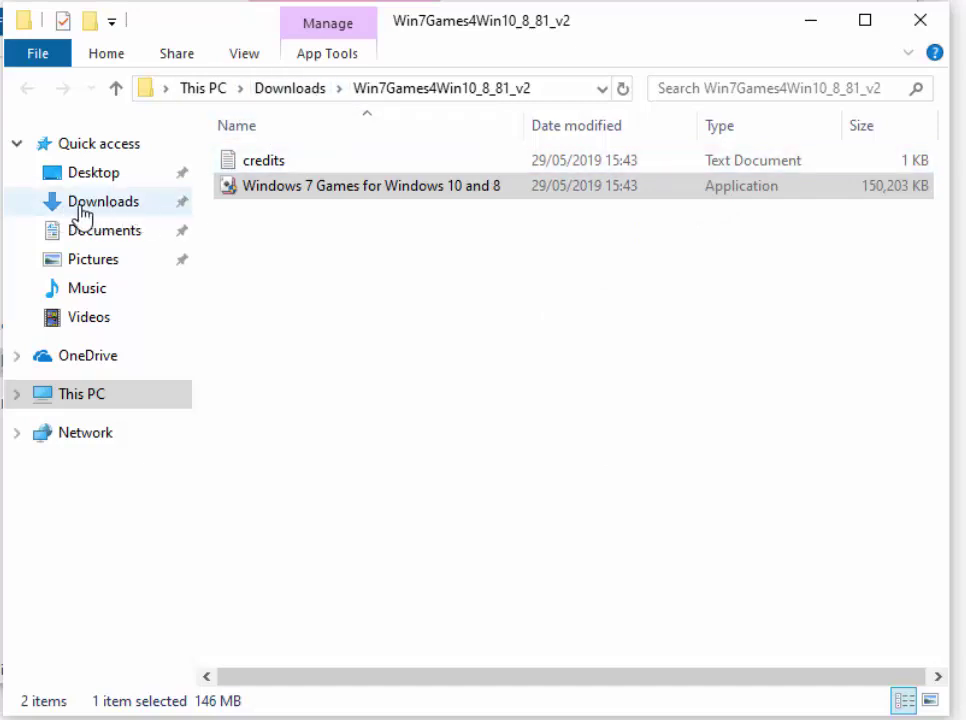
Return to Downloads and delete the extracted Win7Games4Win10_8_81_v2 folder
{"action": "left_click", "coordinate": [303, 90]}
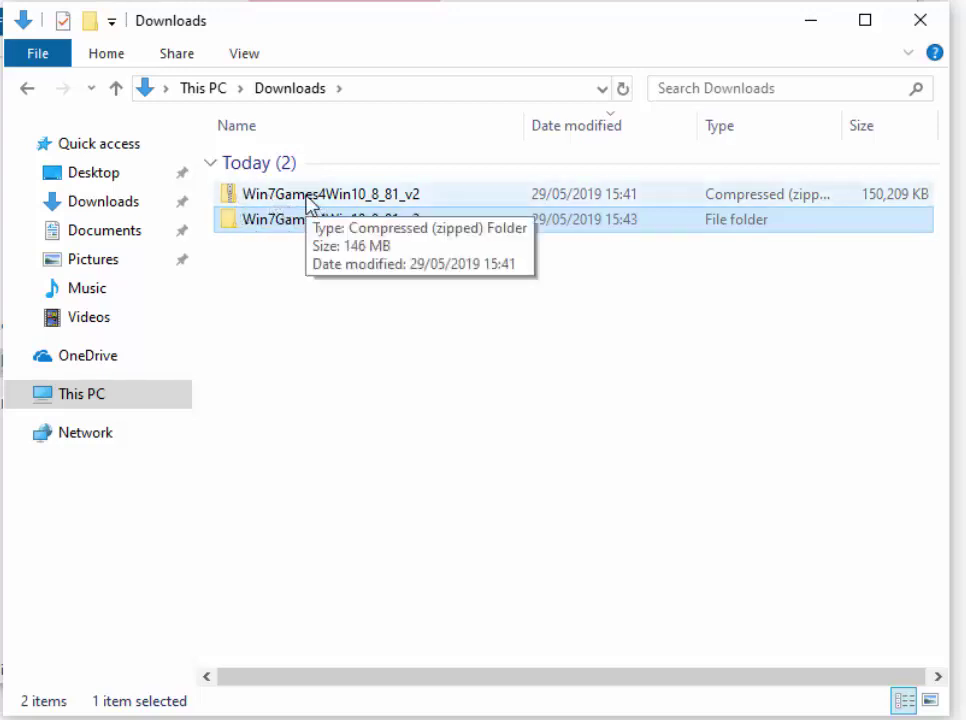
{"action": "right_click", "coordinate": [293, 231]}
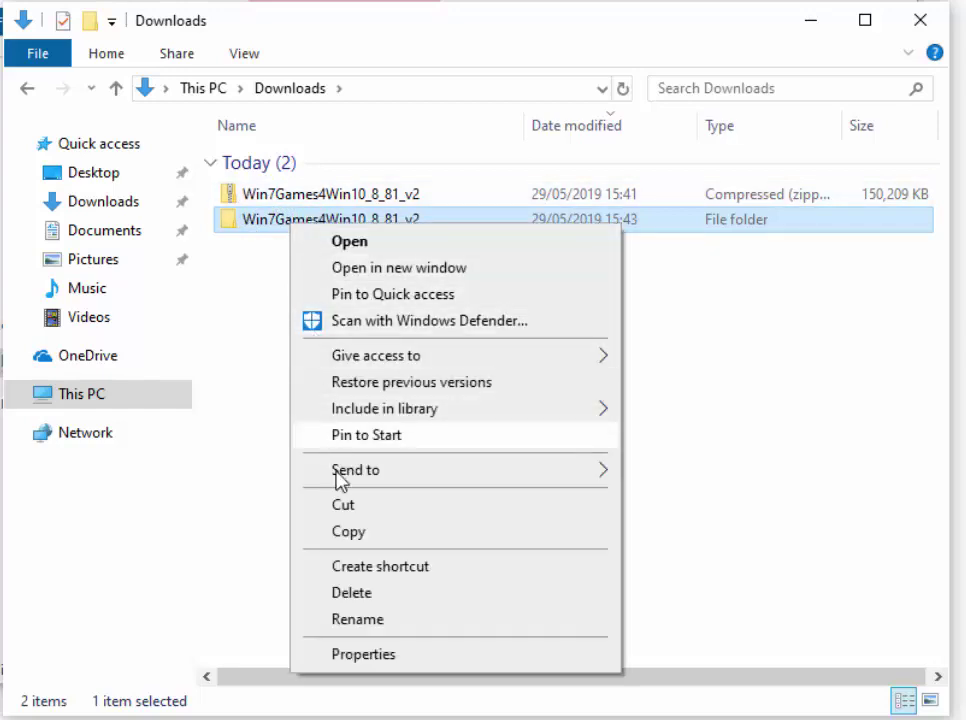
{"action": "left_click", "coordinate": [395, 600]}
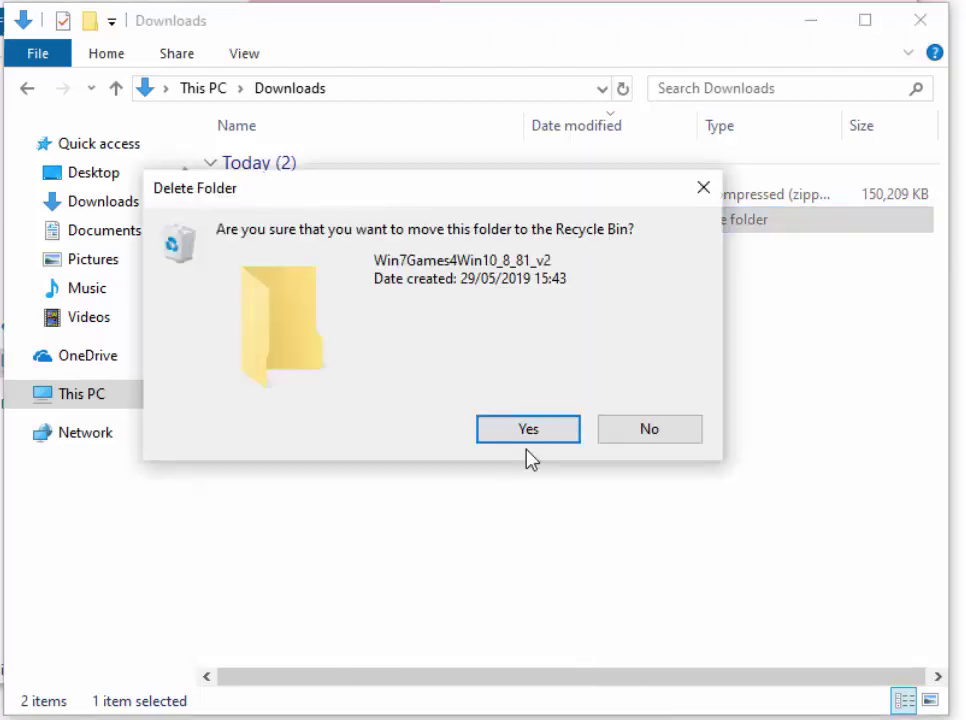
{"action": "left_click", "coordinate": [556, 430]}
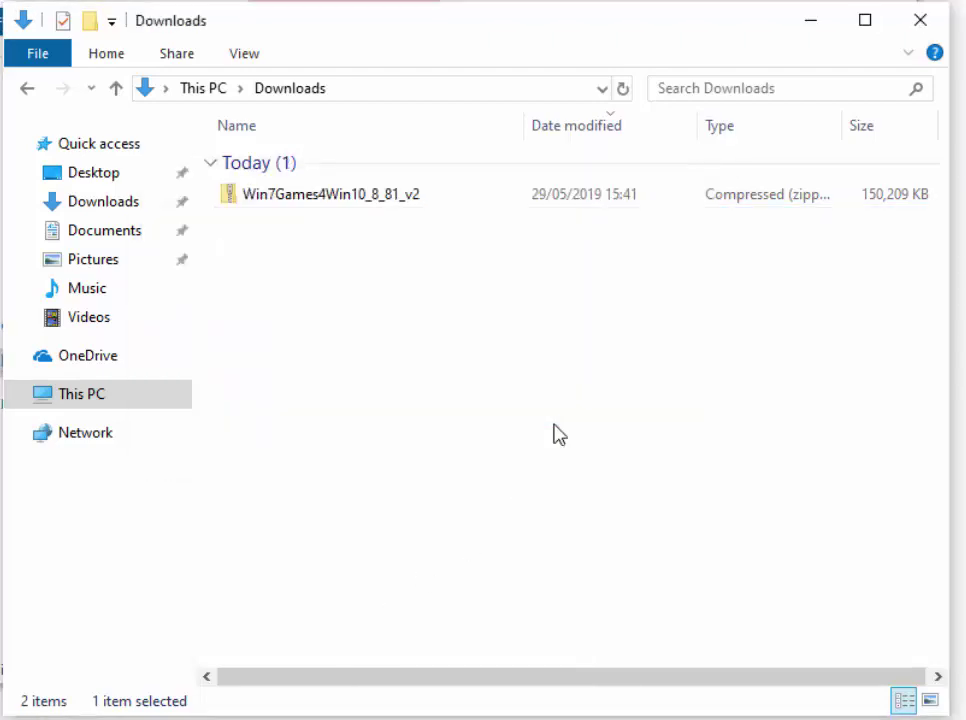
Delete the Win7Games4Win10_8_81_v2 zip file to the Recycle Bin
{"action": "right_click", "coordinate": [302, 207]}
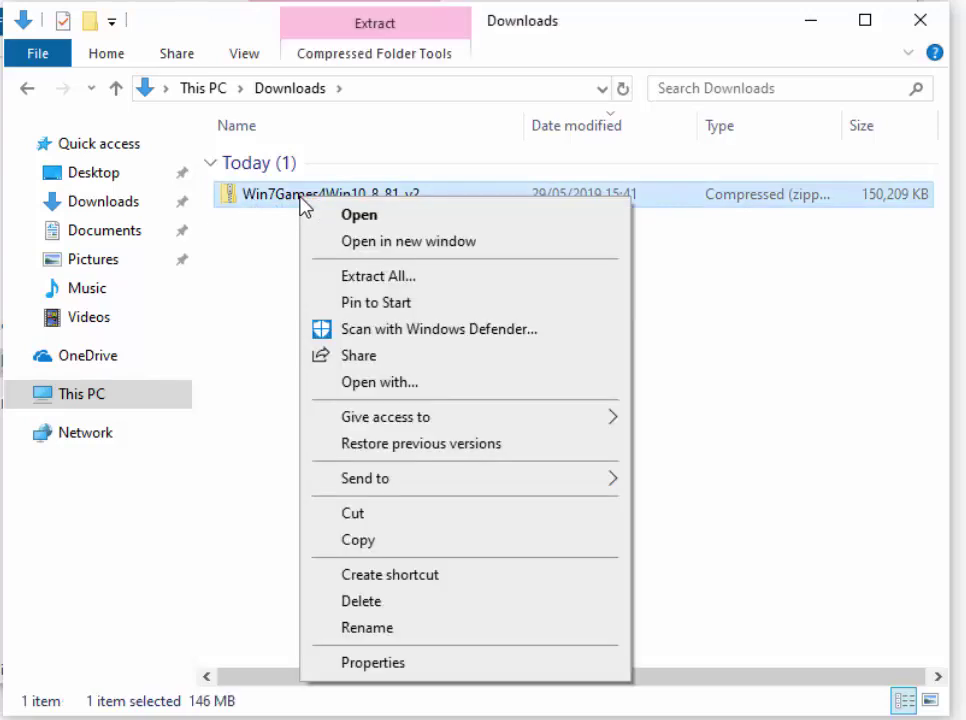
{"action": "left_click", "coordinate": [385, 606]}
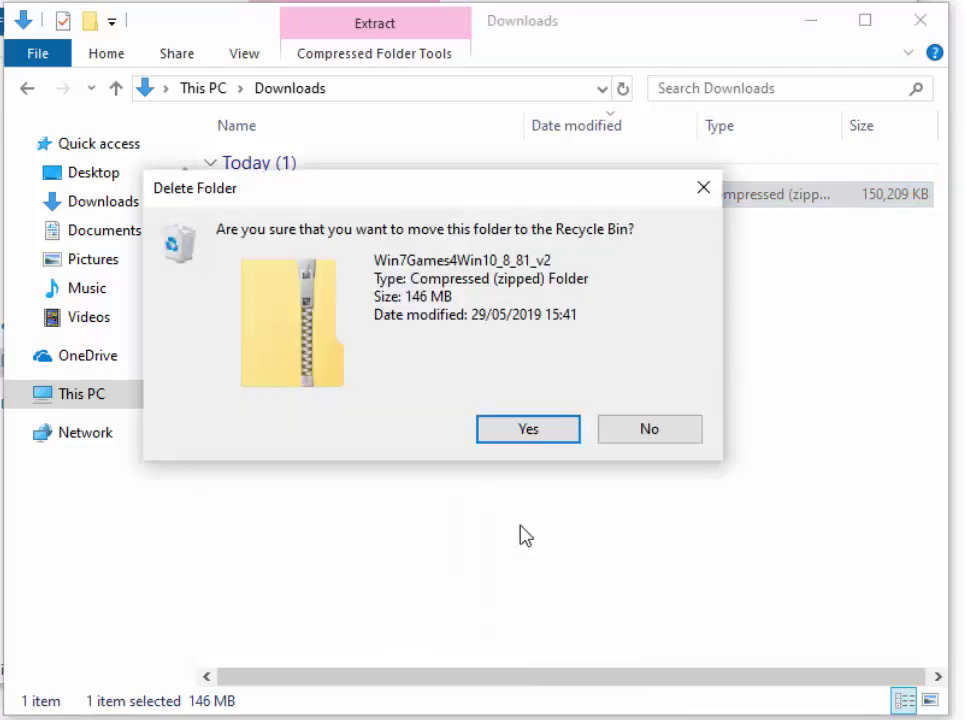
{"action": "left_click", "coordinate": [556, 433]}
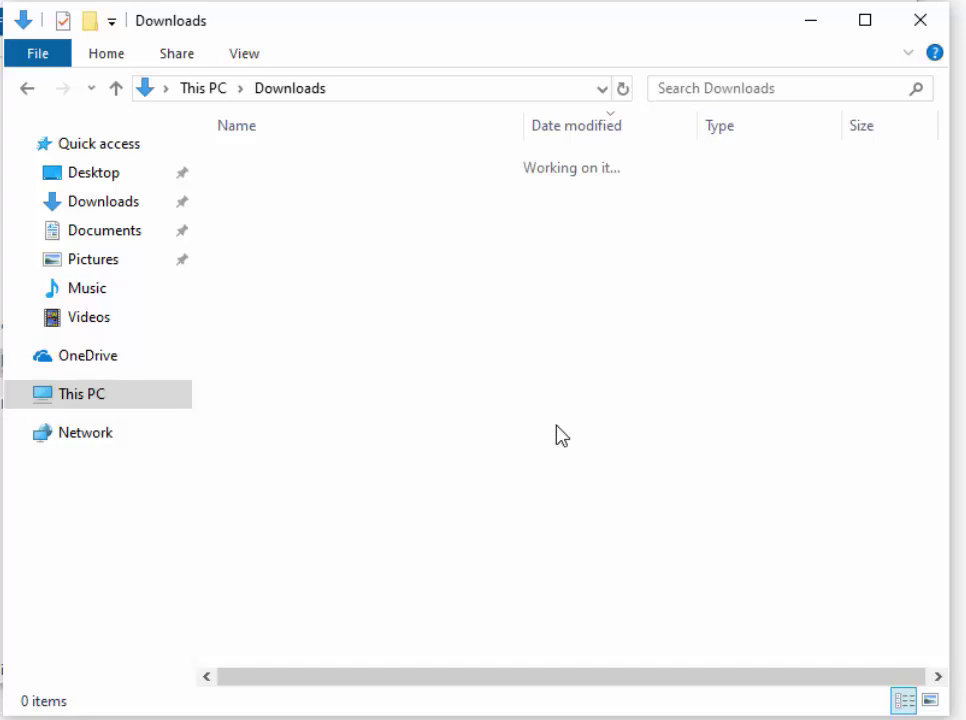
Close the empty Downloads window and the Edge browser, leaving the desktop
{"action": "left_click", "coordinate": [918, 32]}
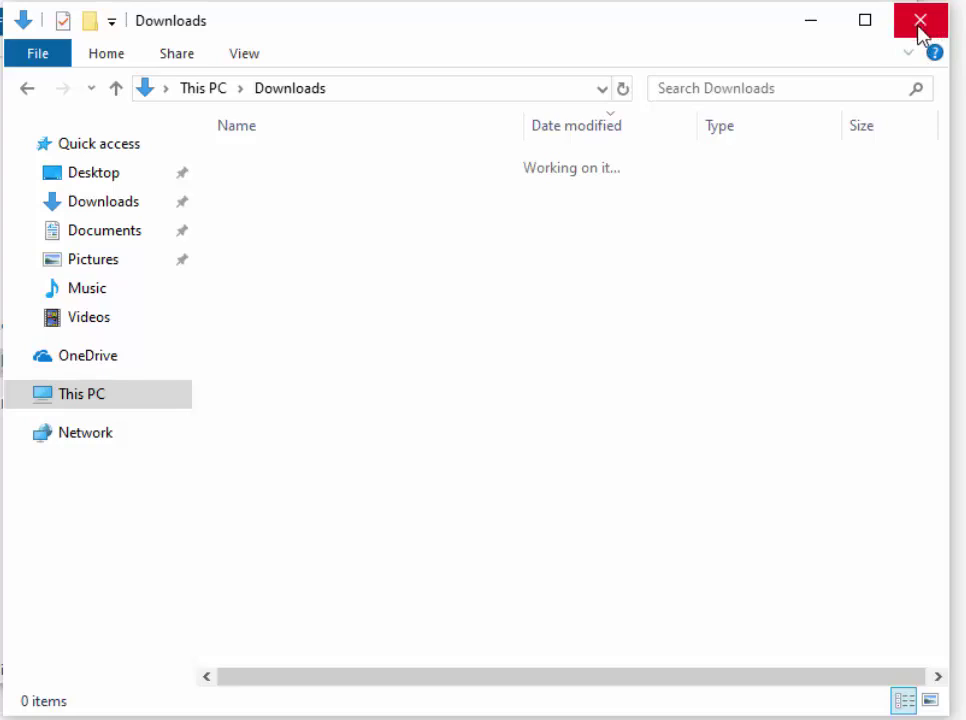
{"action": "left_click", "coordinate": [926, 28]}
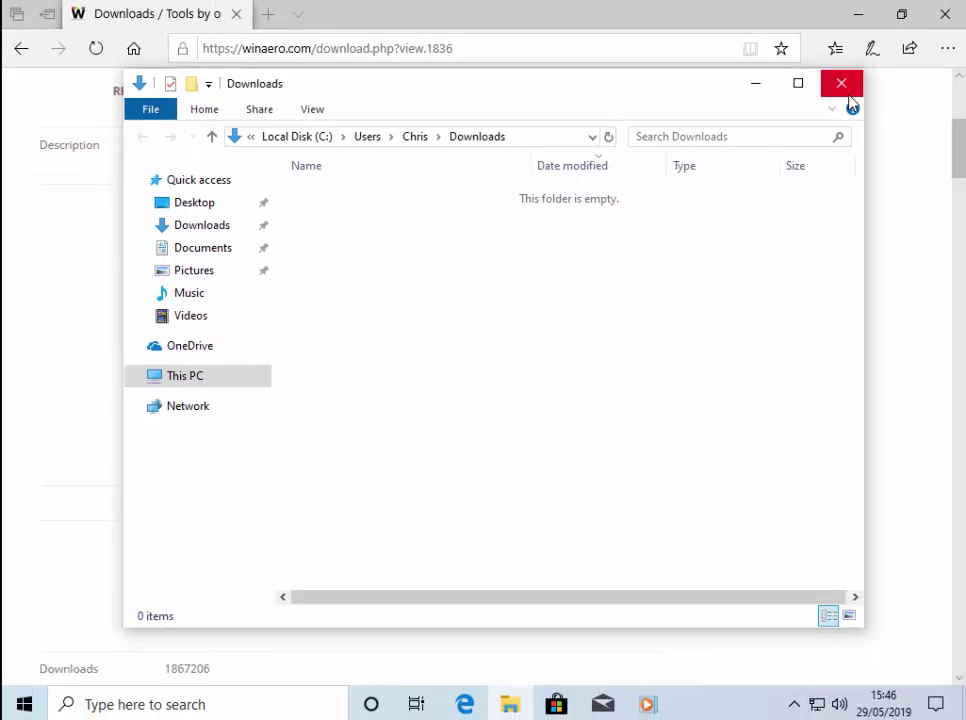
{"action": "left_click", "coordinate": [843, 88]}
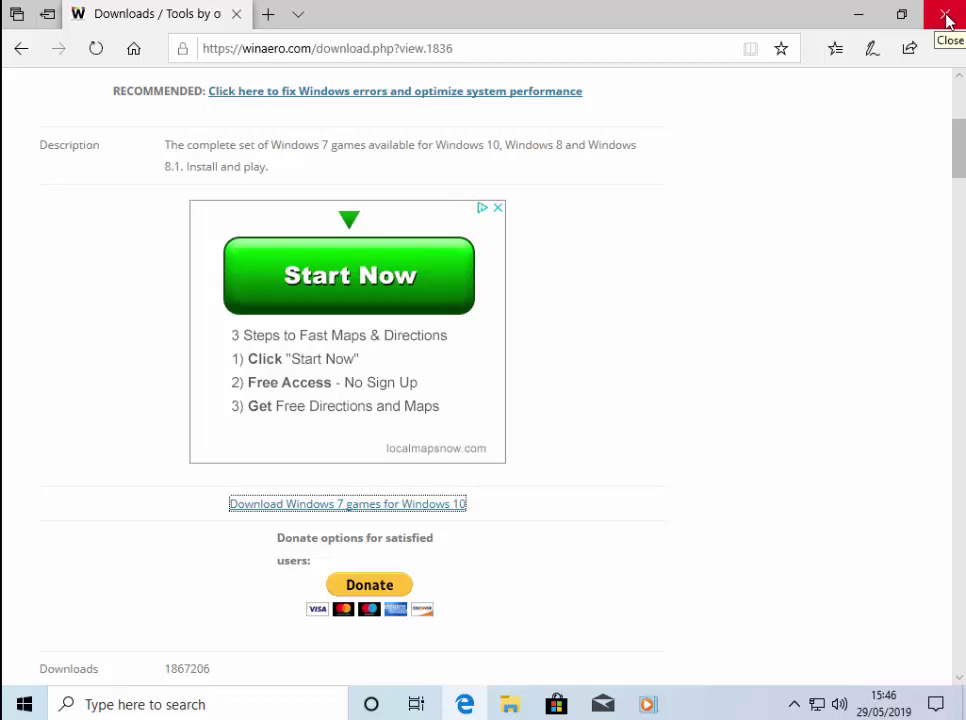
{"action": "left_click", "coordinate": [946, 16]}
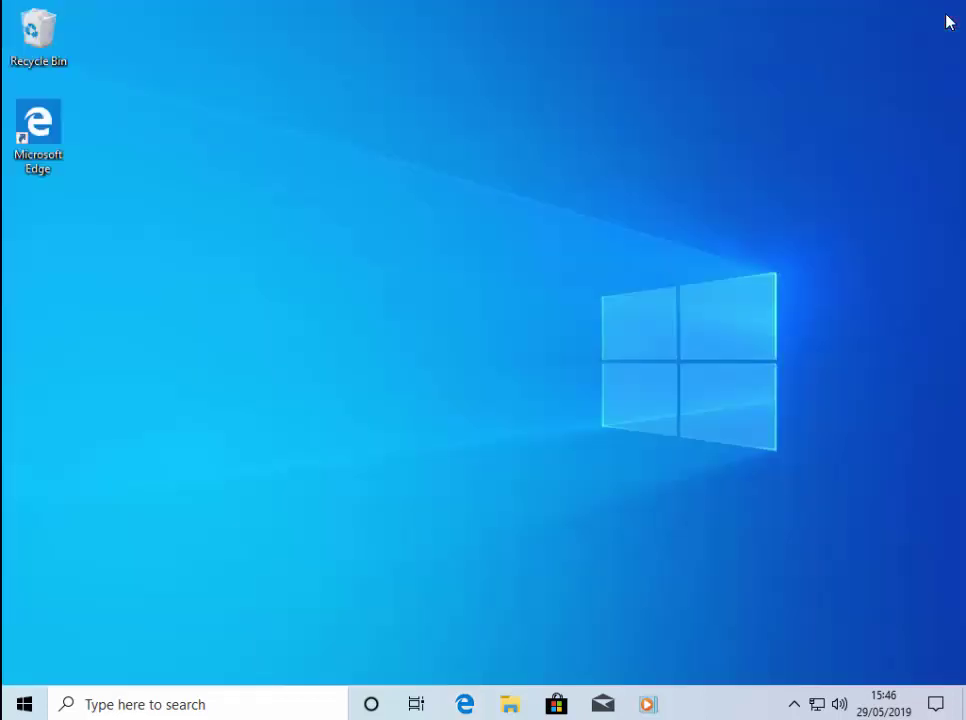
Bring up the Start menu app list and locate the new Games folder under G
{"action": "left_click", "coordinate": [26, 707]}
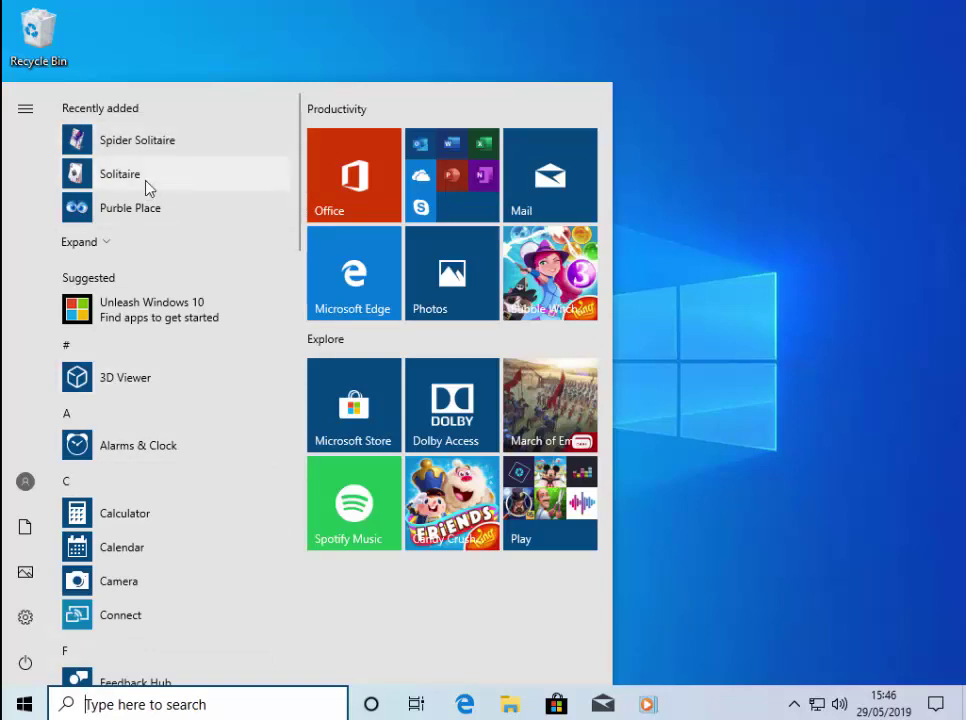
{"action": "scroll", "coordinate": [190, 358], "scroll_direction": "down", "scroll_amount": 5}
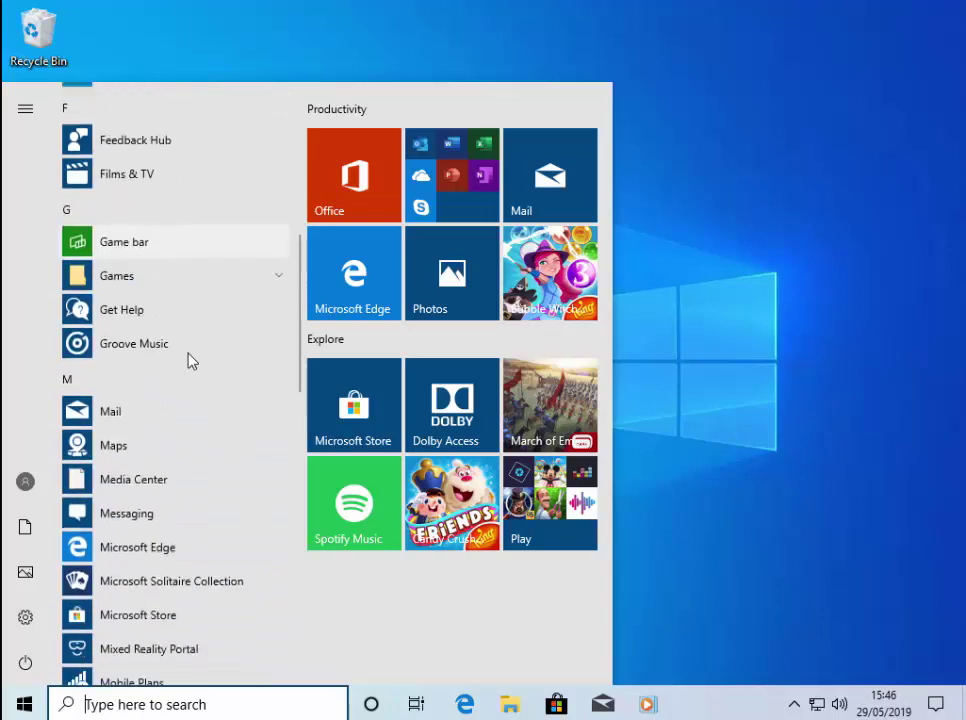
{"action": "scroll", "coordinate": [191, 360], "scroll_direction": "down", "scroll_amount": 5}
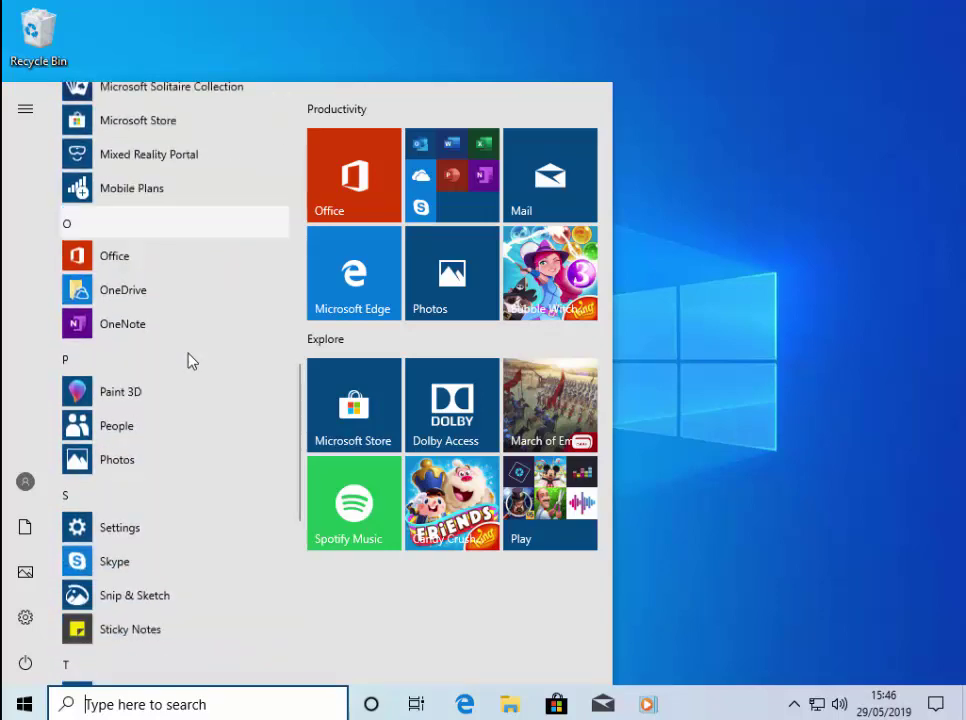
{"action": "scroll", "coordinate": [191, 361], "scroll_direction": "down", "scroll_amount": 5}
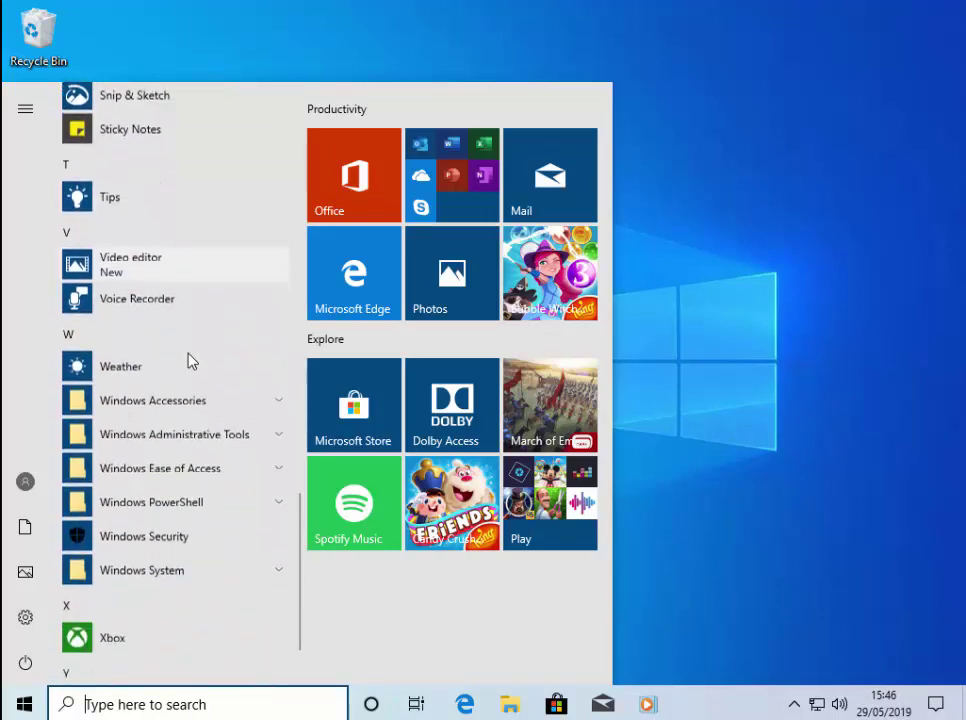
{"action": "scroll", "coordinate": [191, 360], "scroll_direction": "up", "scroll_amount": 5}
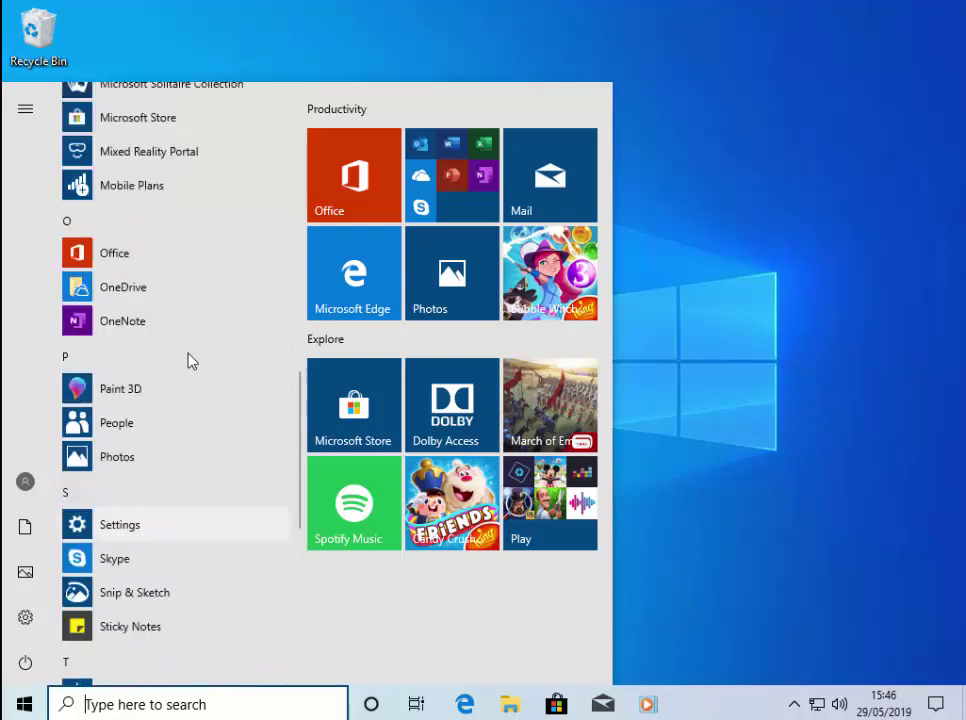
{"action": "scroll", "coordinate": [191, 361], "scroll_direction": "up", "scroll_amount": 5}
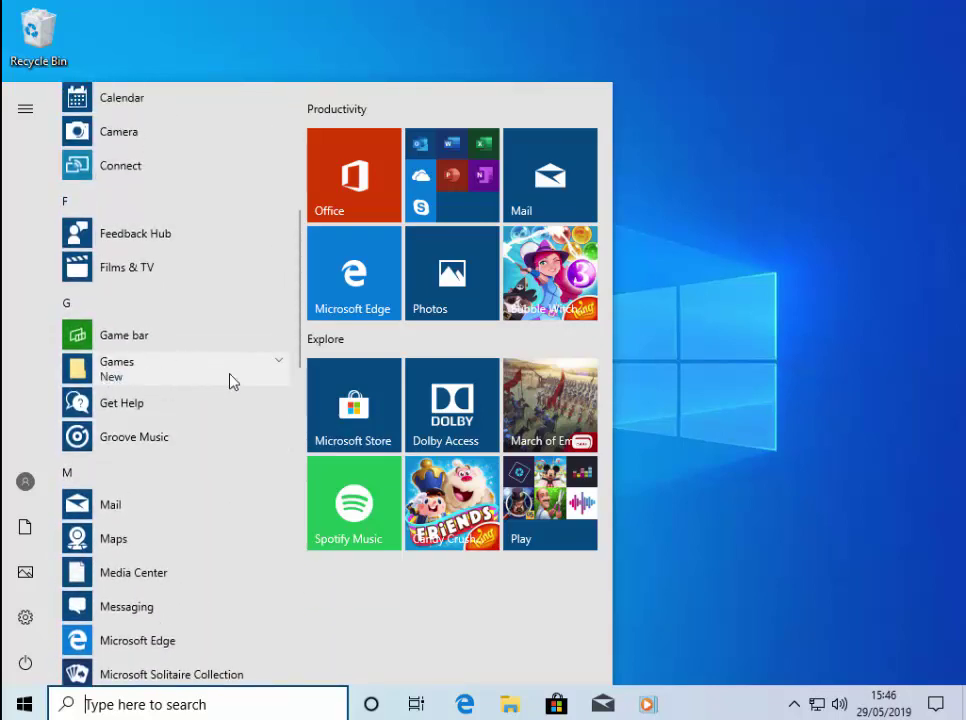
Expand the Games folder to reveal the Windows 7 games, Chess Titans through Spider Solitaire
{"action": "left_click", "coordinate": [230, 380]}
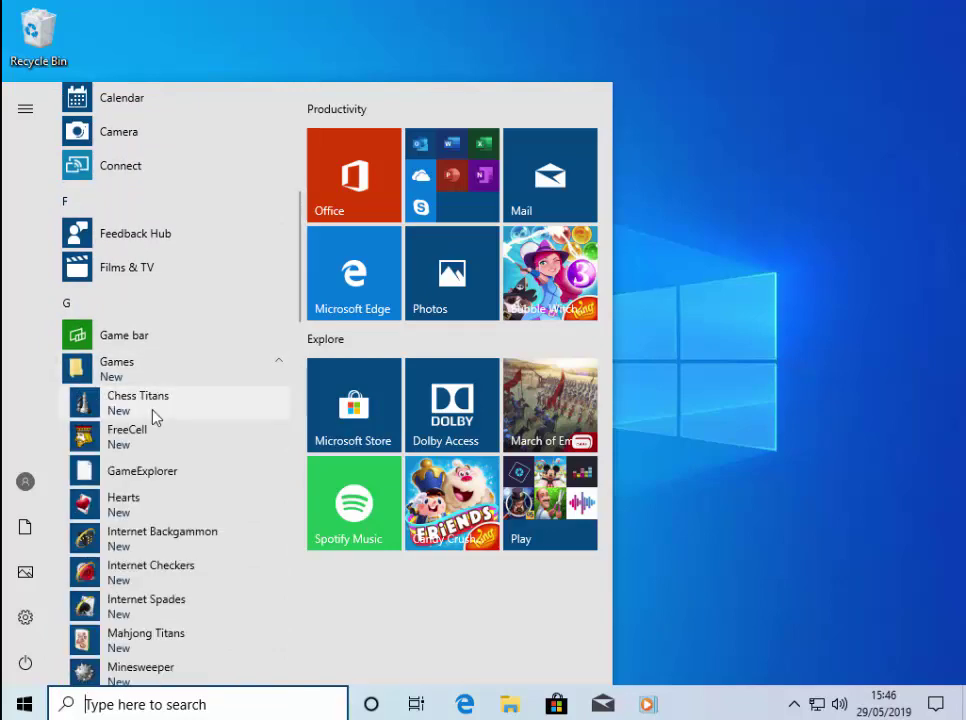
{"action": "scroll", "coordinate": [203, 433], "scroll_direction": "down", "scroll_amount": 1}
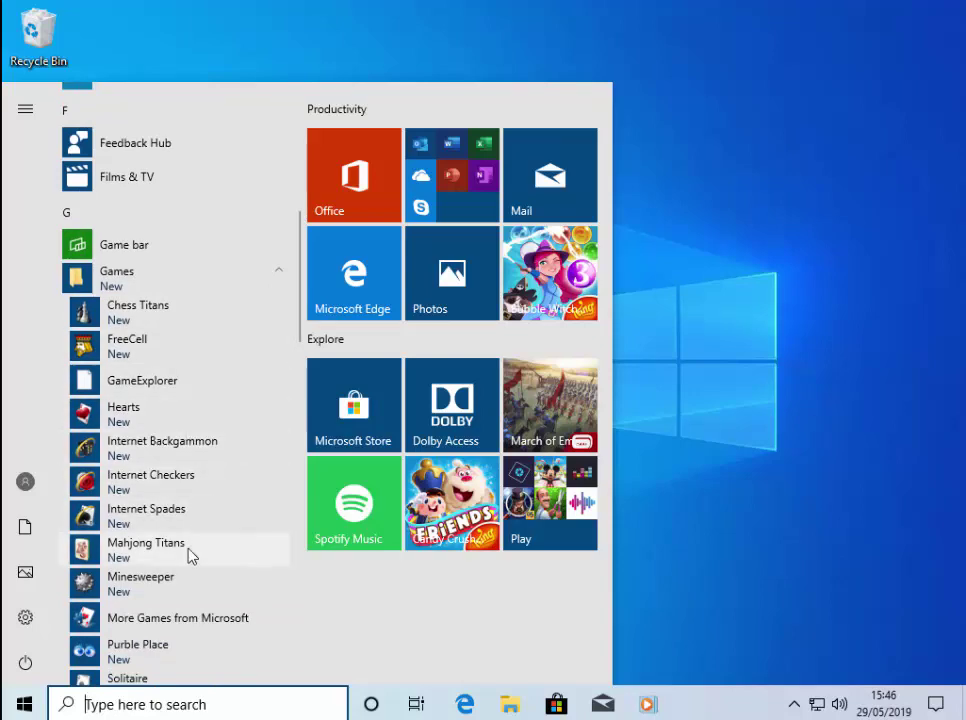
{"action": "scroll", "coordinate": [190, 556], "scroll_direction": "down", "scroll_amount": 1}
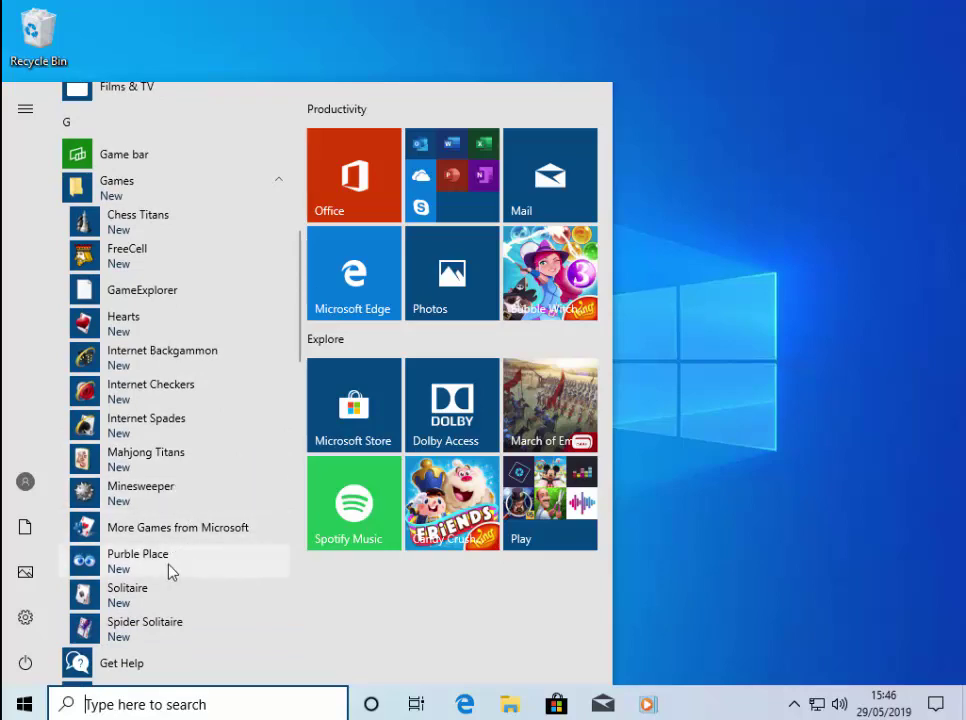
{"action": "scroll", "coordinate": [168, 571], "scroll_direction": "down", "scroll_amount": 1}
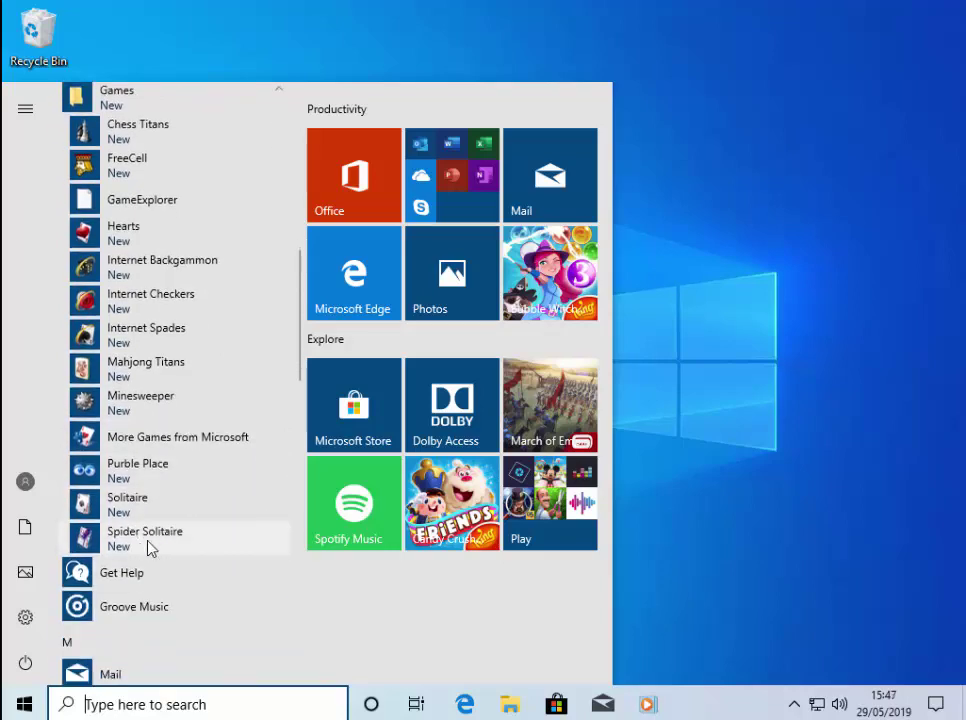
{"action": "left_click", "coordinate": [130, 503]}
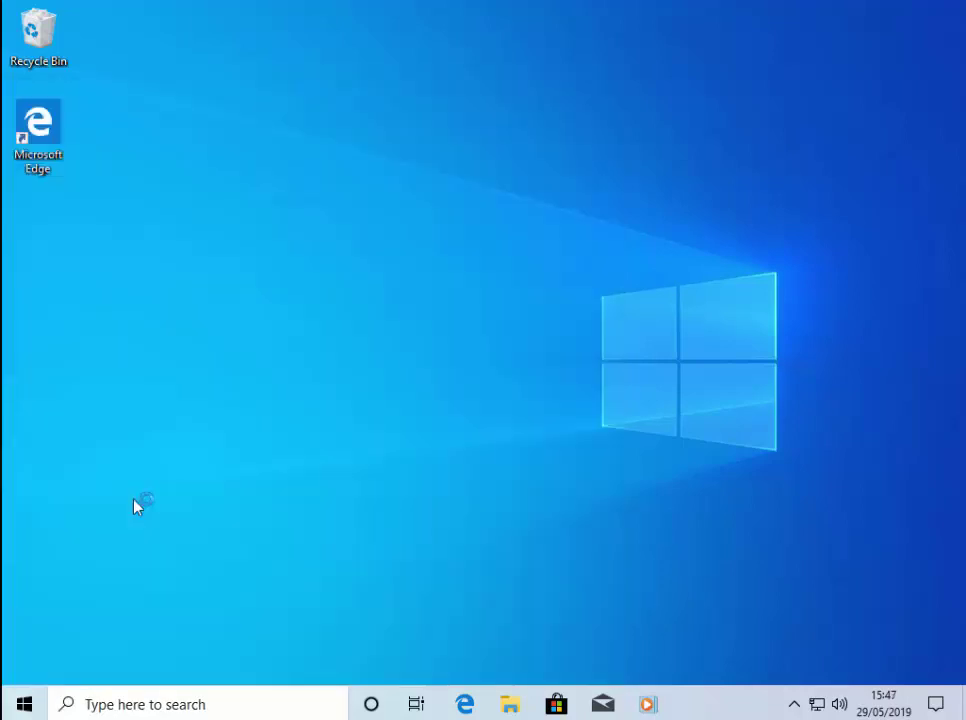